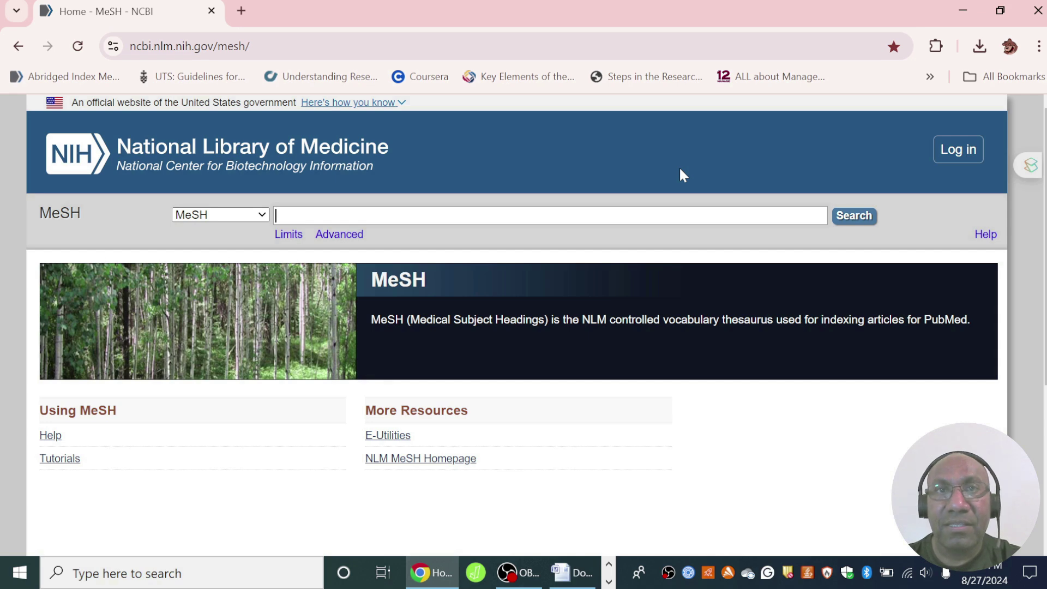
Search the MeSH database for the suggested term "betel nut"
type("beterl")
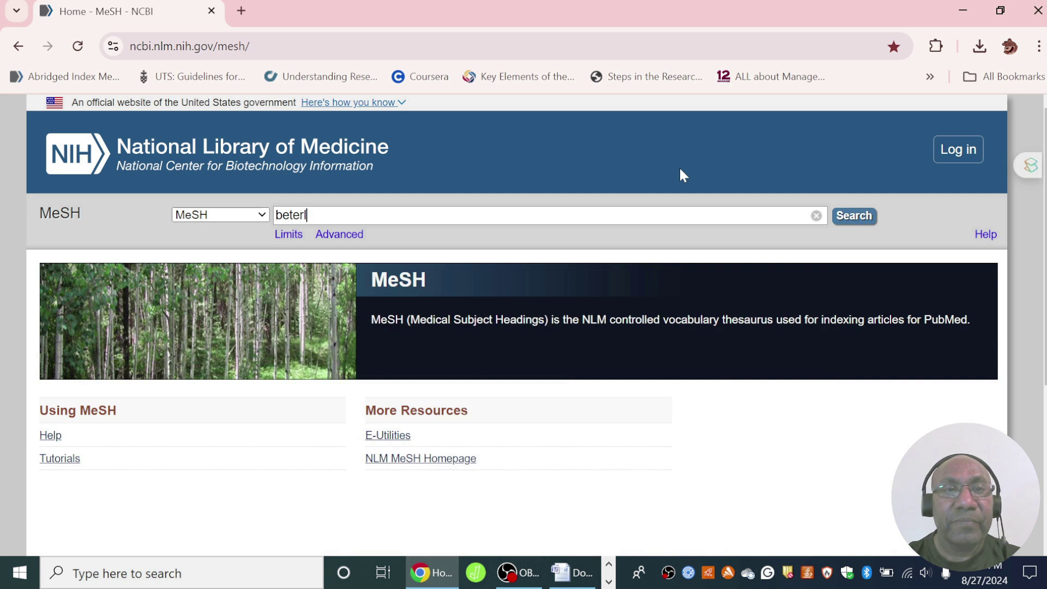
key("BackSpace")
type("l")
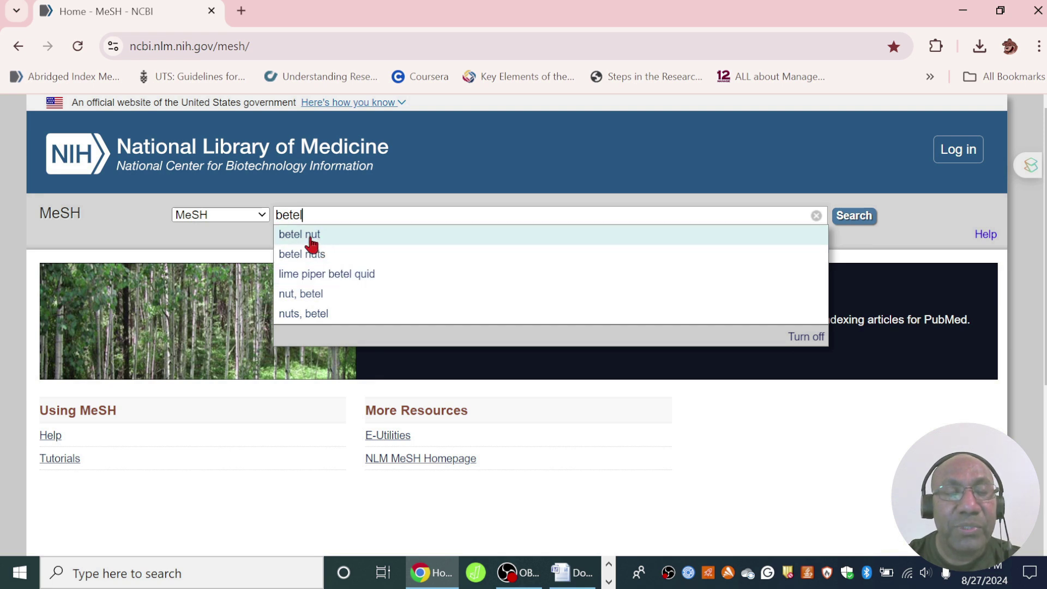
left_click(312, 244)
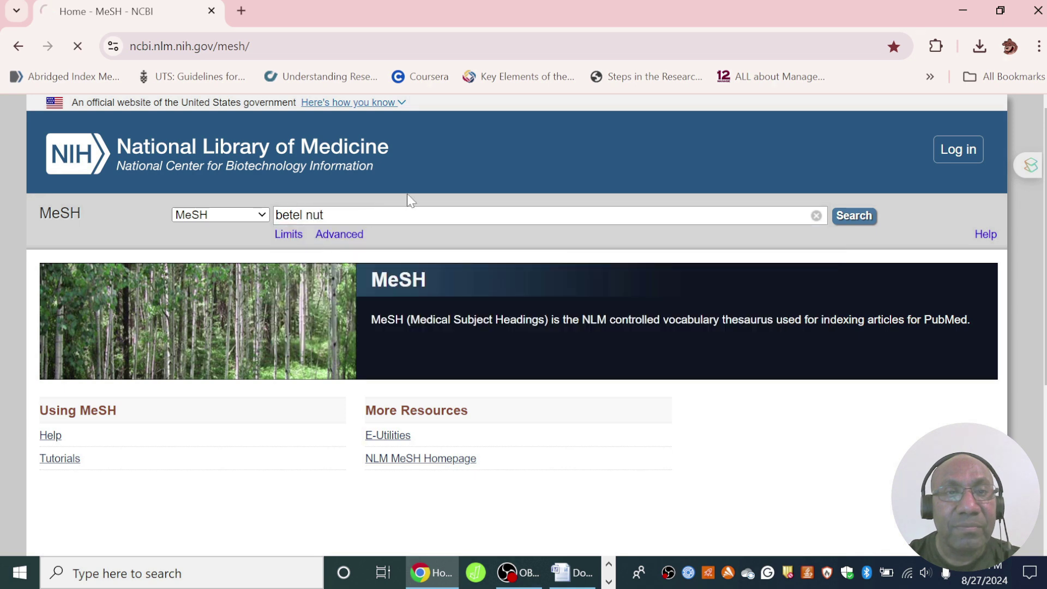
left_click(854, 215)
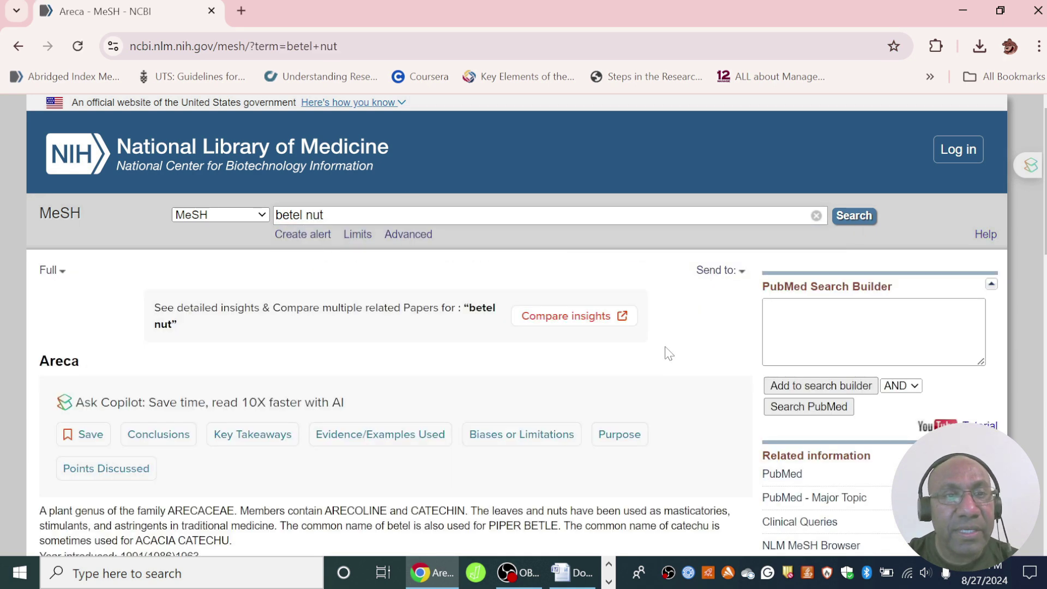
Review the Areca record's description and subheadings, and add the Areca term to the PubMed Search Builder
scroll(668, 353, "down", 1)
scroll(663, 319, "down", 1)
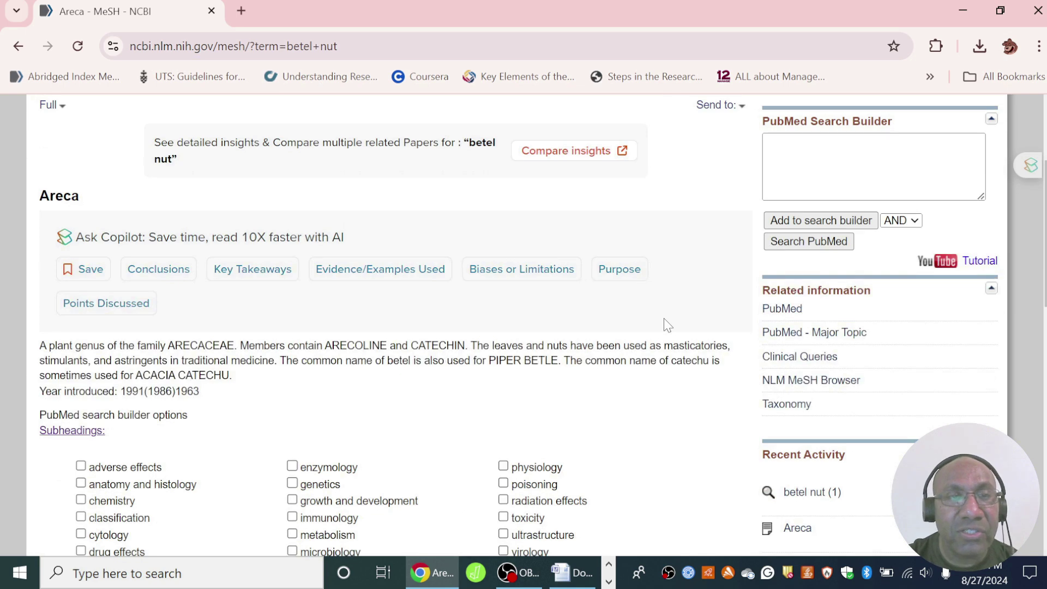
scroll(663, 320, "up", 1)
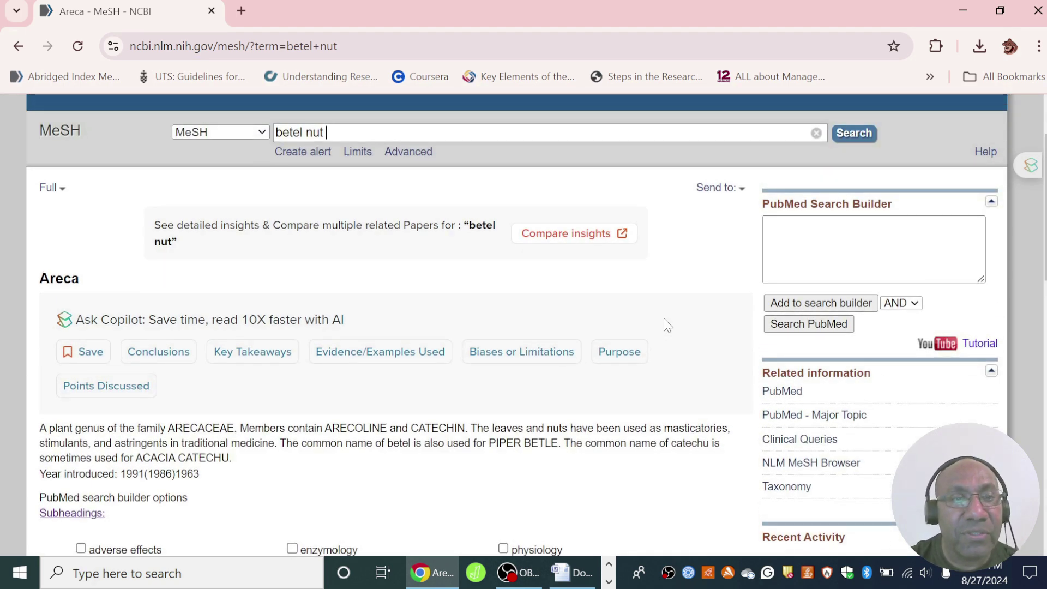
scroll(663, 322, "down", 2)
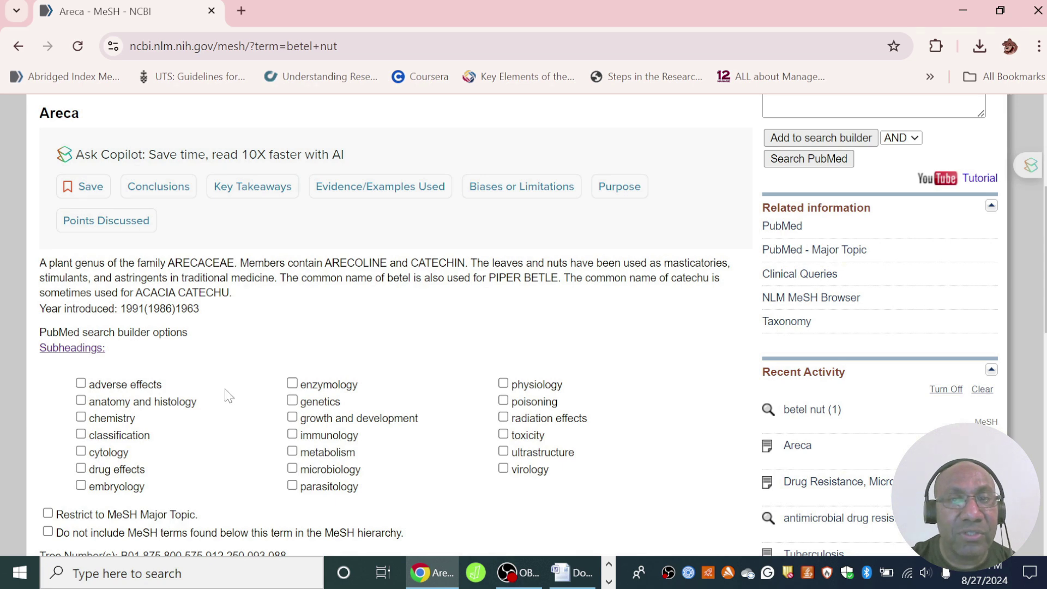
scroll(289, 355, "down", 3)
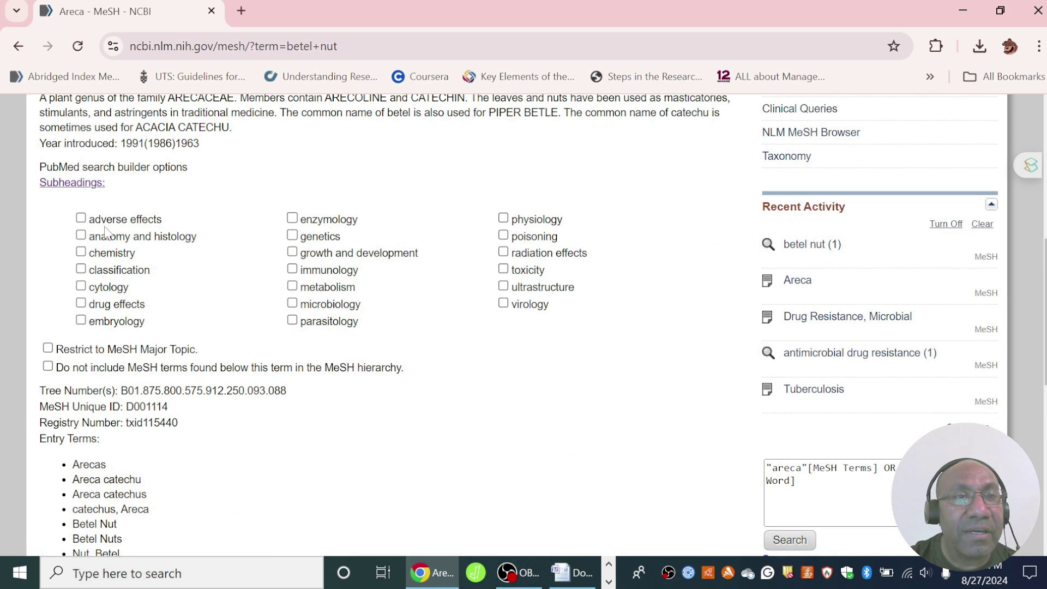
scroll(286, 245, "up", 3)
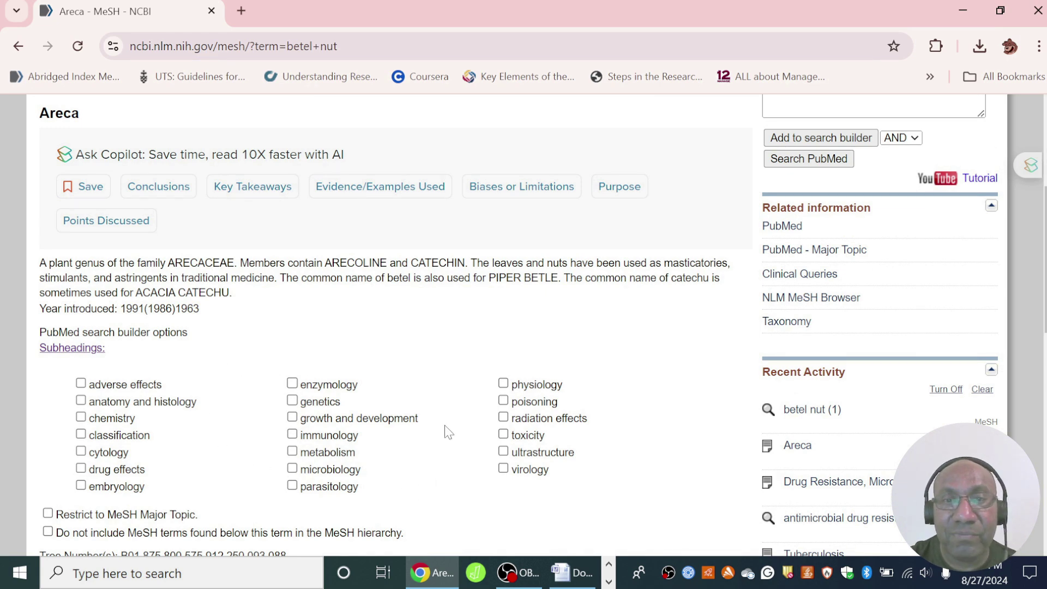
scroll(410, 372, "down", 3)
scroll(545, 373, "up", 3)
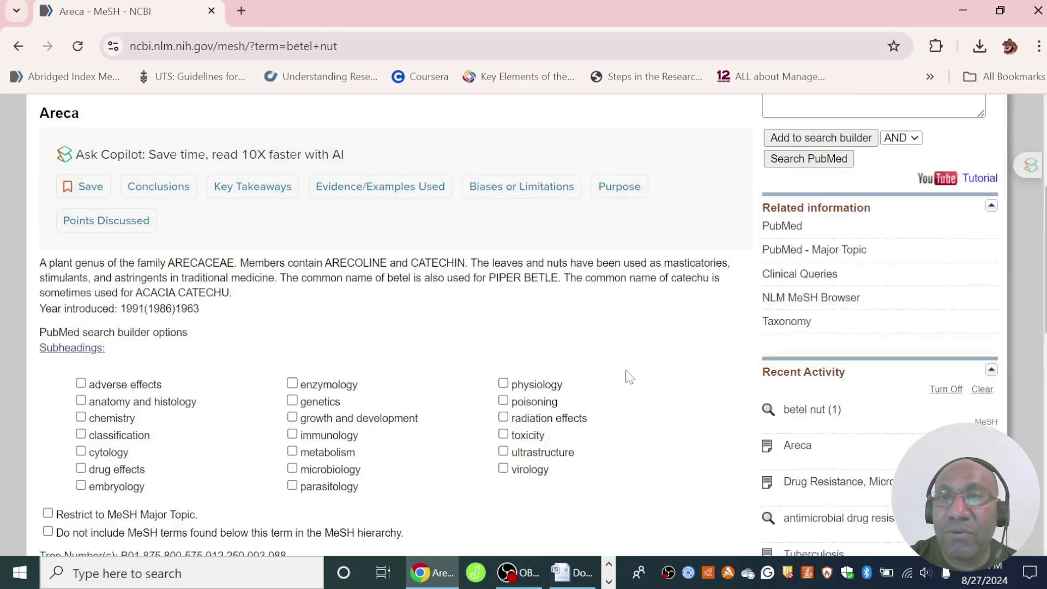
scroll(626, 374, "up", 2)
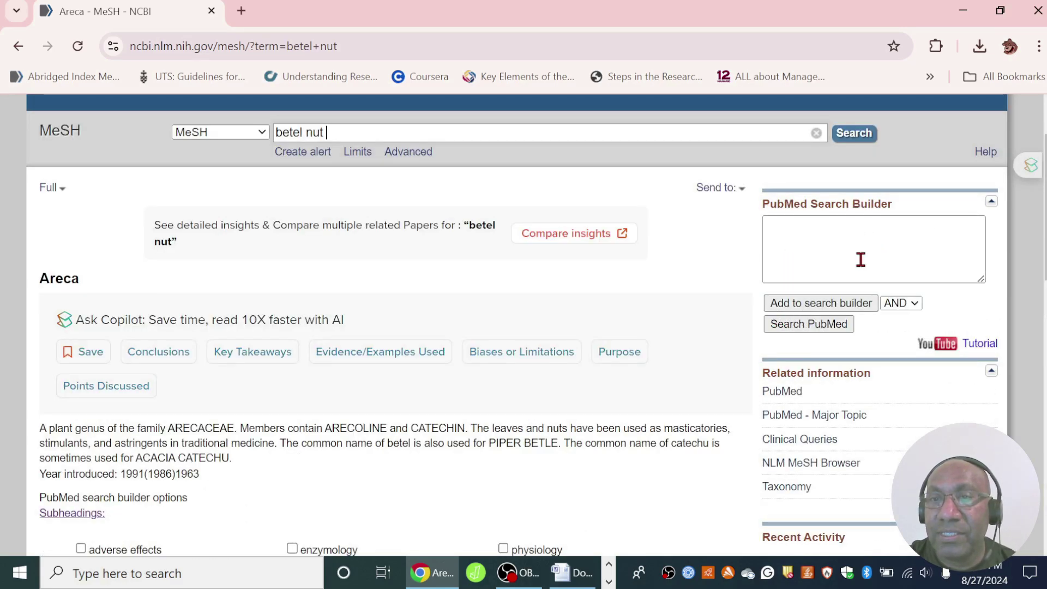
left_click(802, 303)
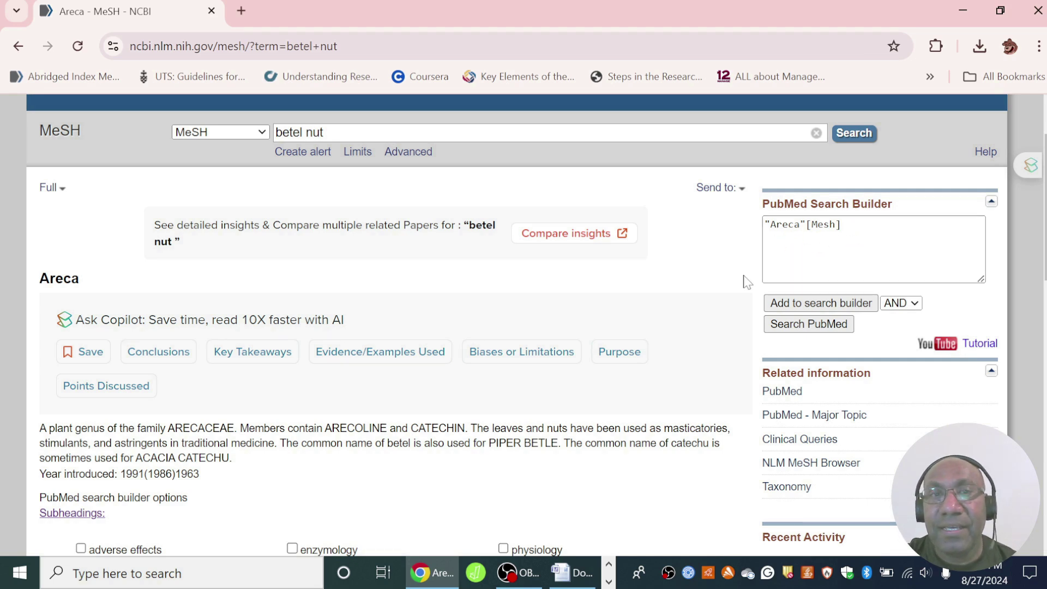
Replace the search term and search MeSH for the suggested term "cardiovascular diseases"
left_click(341, 133)
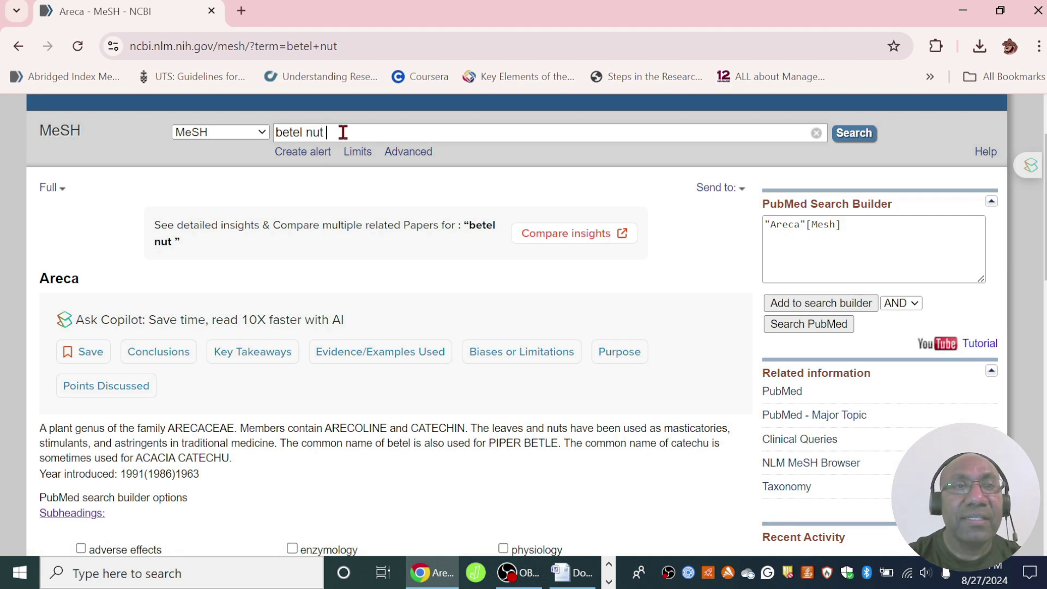
key("BackSpace")
key("BackSpace")
key("BackSpace")
key("BackSpace")
key("BackSpace")
key("BackSpace")
key("BackSpace")
key("BackSpace")
key("BackSpace")
key("BackSpace")
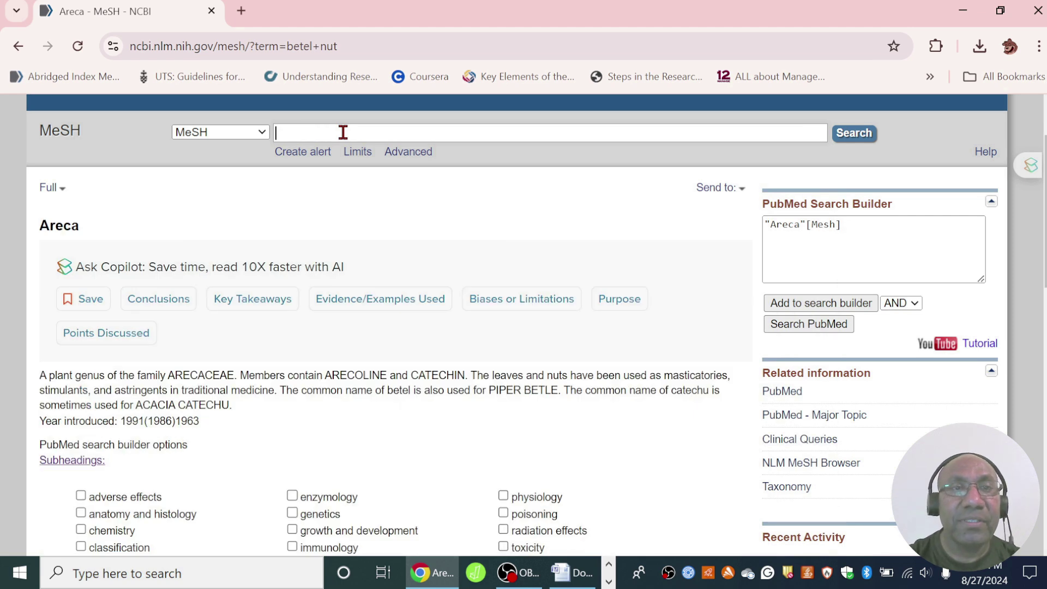
type("car")
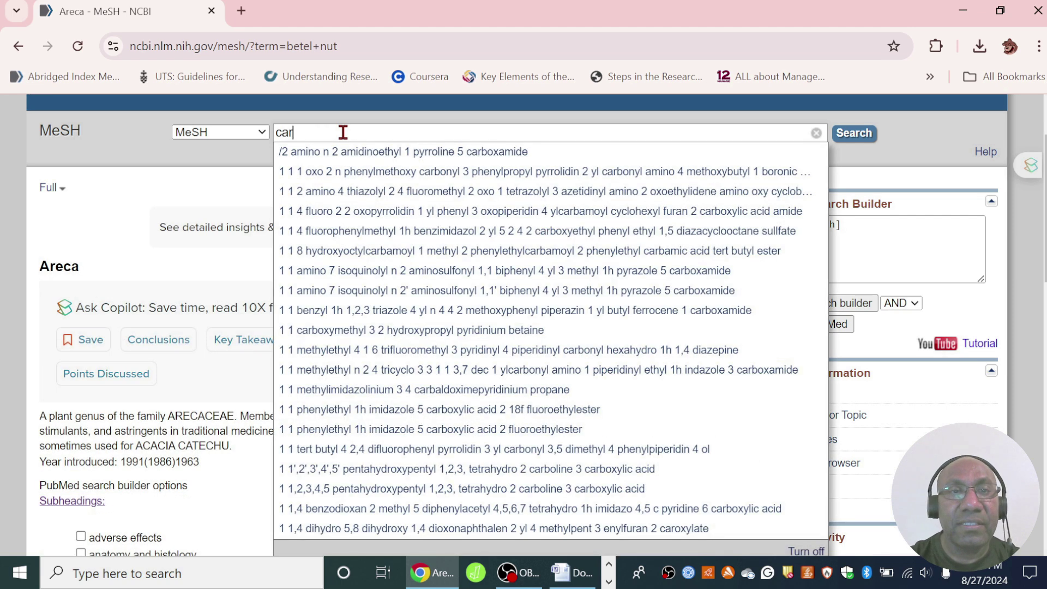
type("dvi")
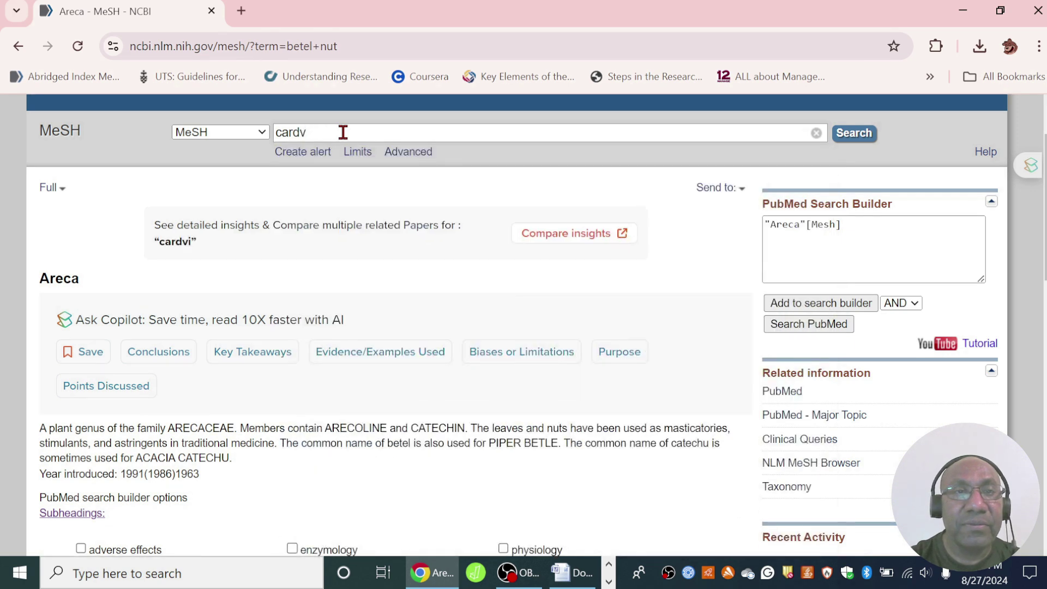
key("BackSpace")
type("iovas")
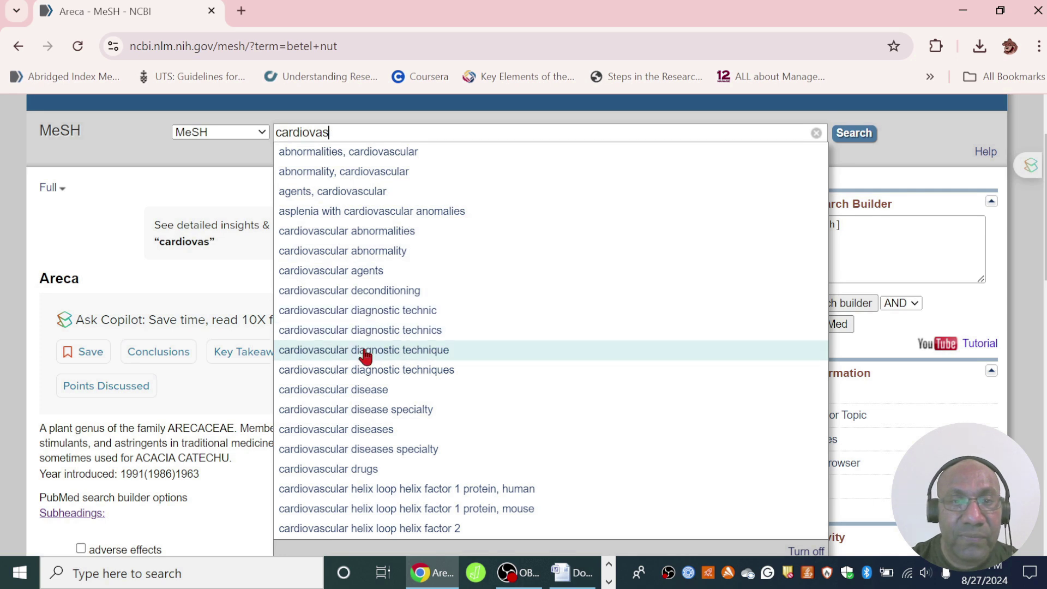
left_click(363, 431)
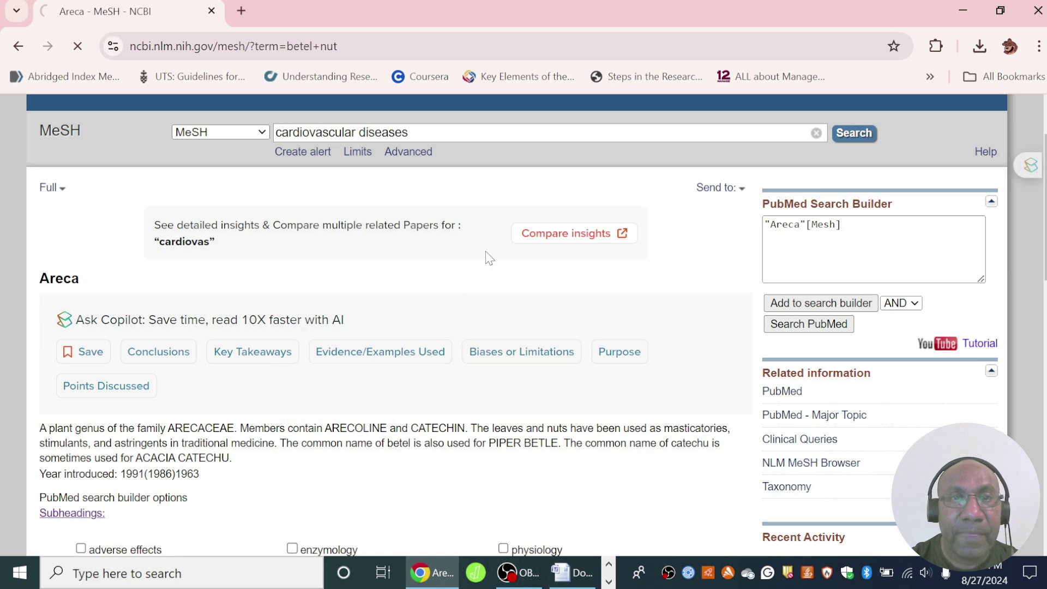
left_click(850, 138)
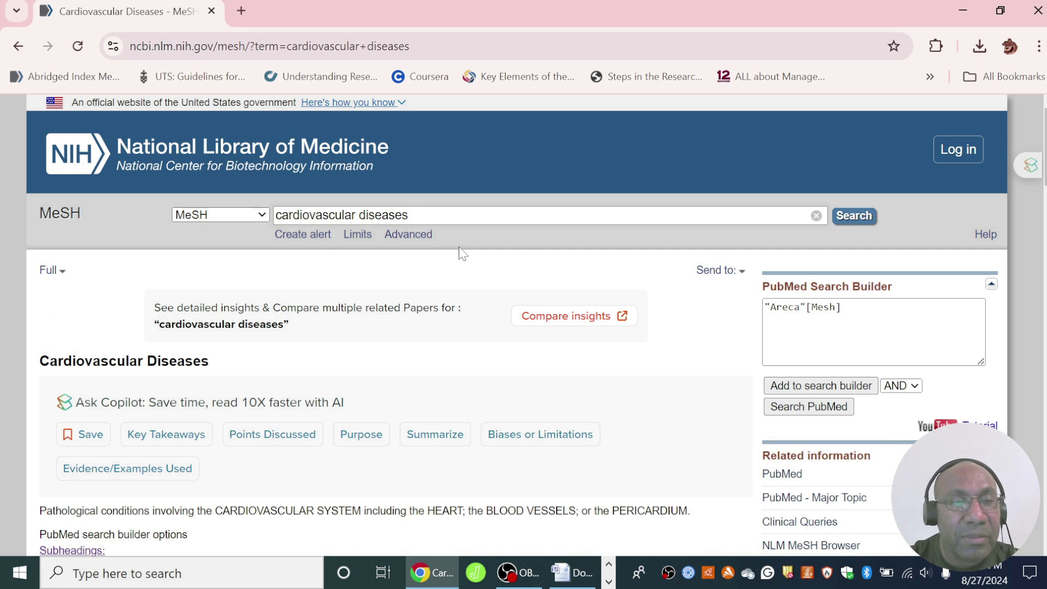
Review the subheadings of Cardiovascular Diseases and add the term to the PubMed Search Builder with the AND operator
scroll(463, 253, "down", 4)
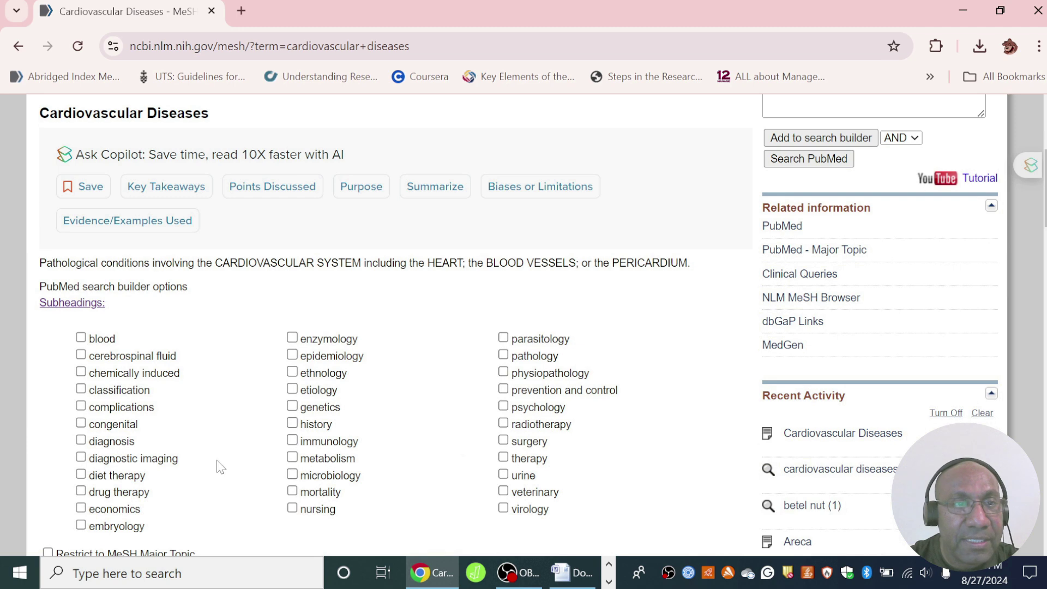
scroll(431, 452, "down", 1)
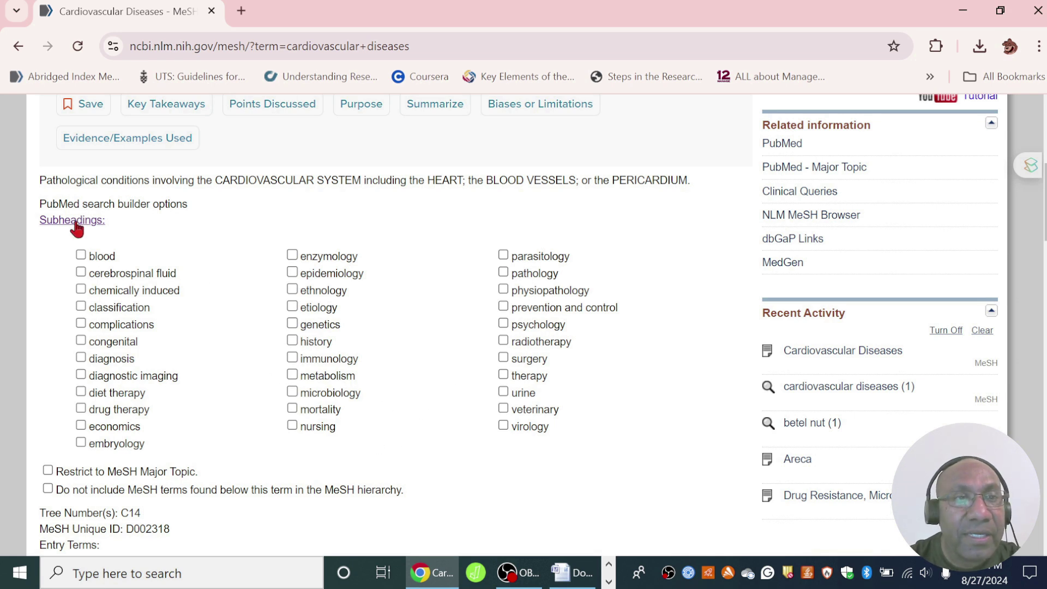
scroll(795, 309, "up", 5)
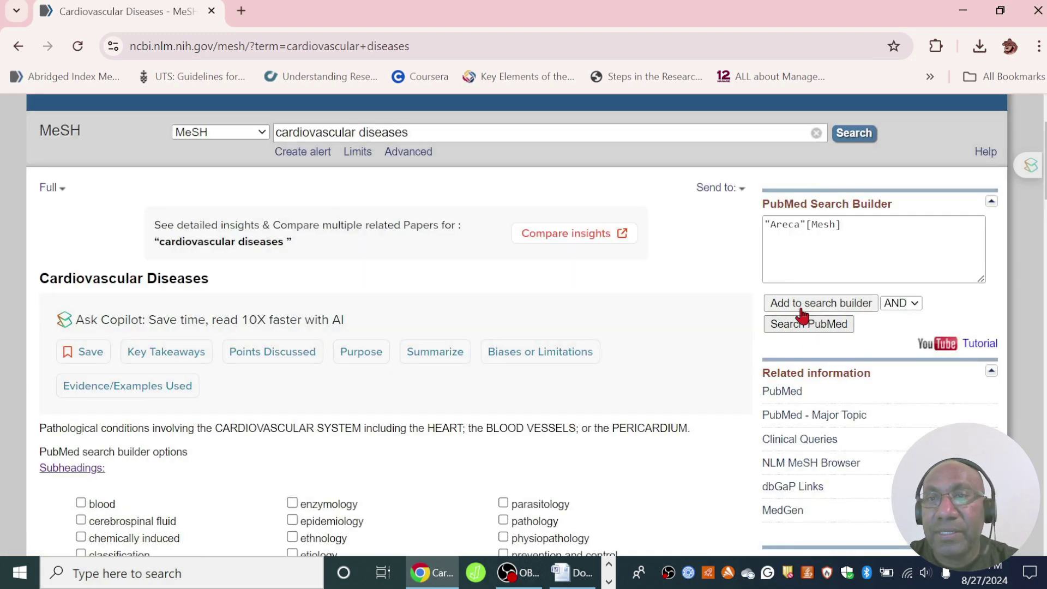
left_click(802, 310)
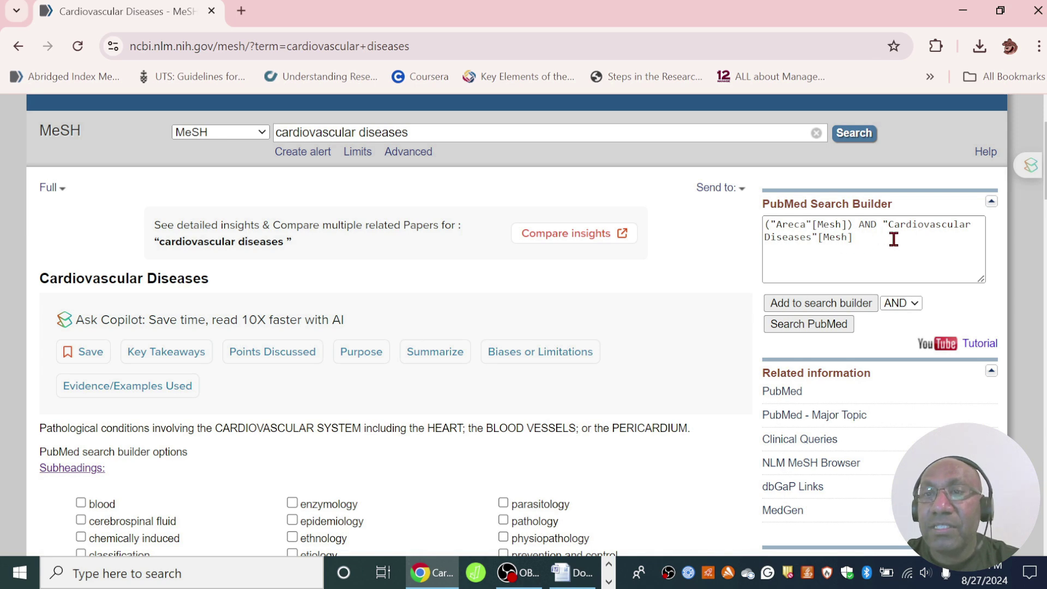
Clear the term "cardiovascular diseases" from the MeSH search query
scroll(818, 272, "down", 3)
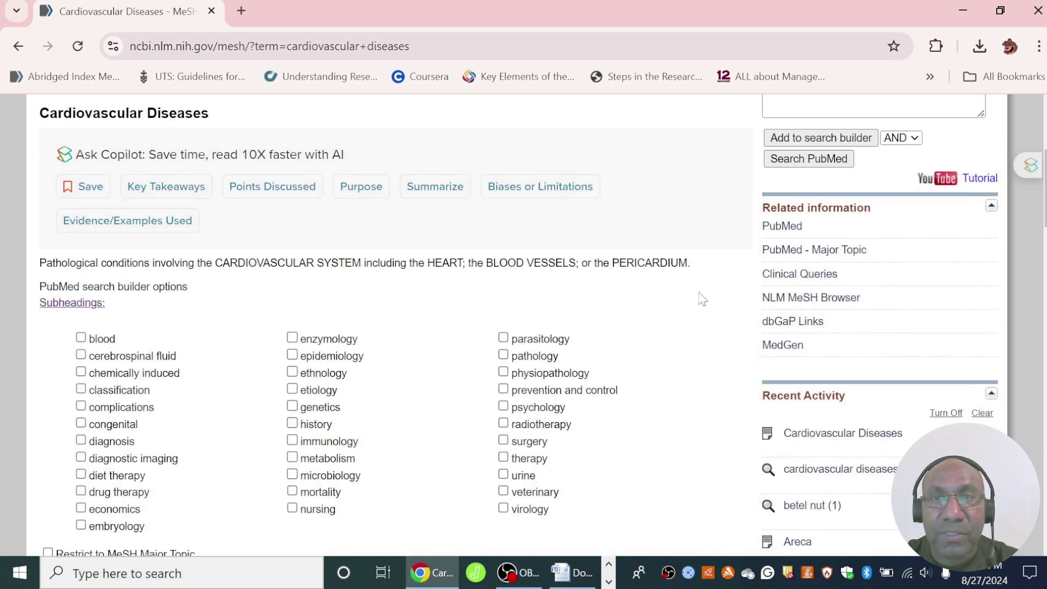
scroll(702, 297, "up", 5)
left_click(440, 217)
key("BackSpace")
key("BackSpace")
key("BackSpace")
key("BackSpace")
key("BackSpace")
key("BackSpace")
key("BackSpace")
key("BackSpace")
key("BackSpace")
key("BackSpace")
key("BackSpace")
key("BackSpace")
key("BackSpace")
key("BackSpace")
key("BackSpace")
key("BackSpace")
key("BackSpace")
key("BackSpace")
key("BackSpace")
key("BackSpace")
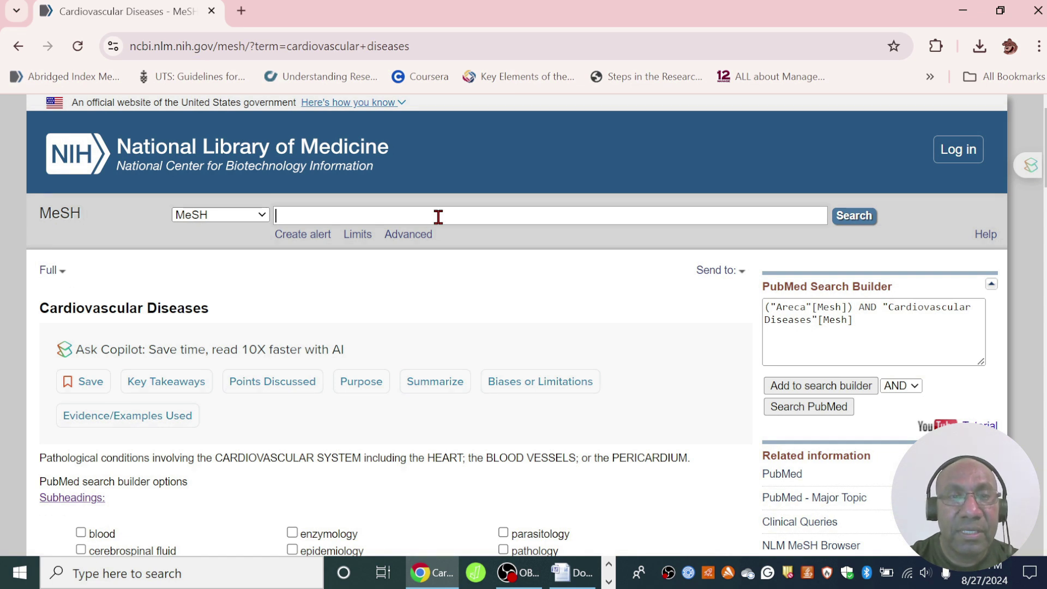
type("death")
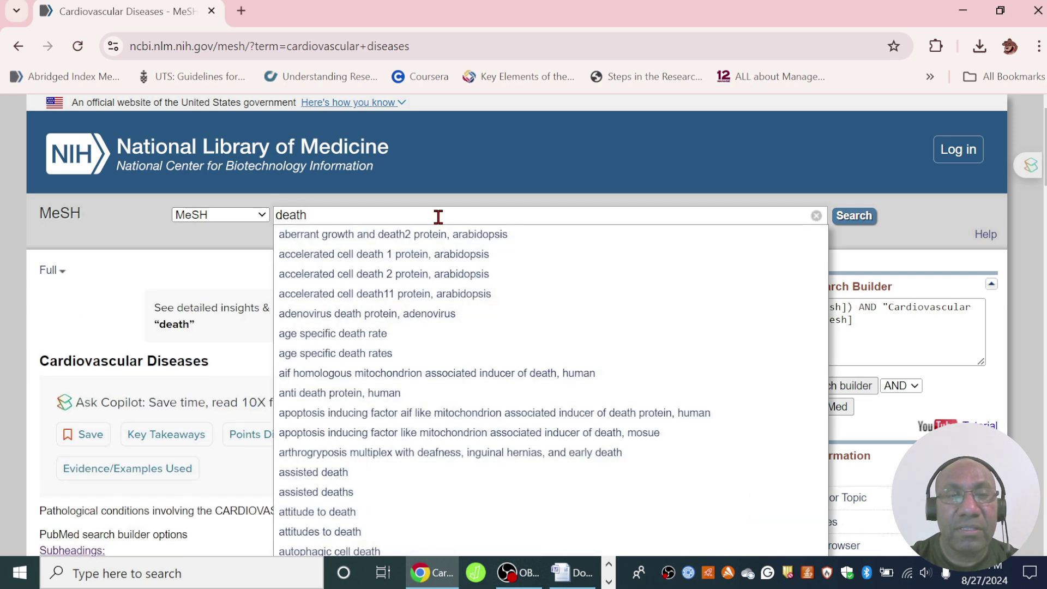
type("s")
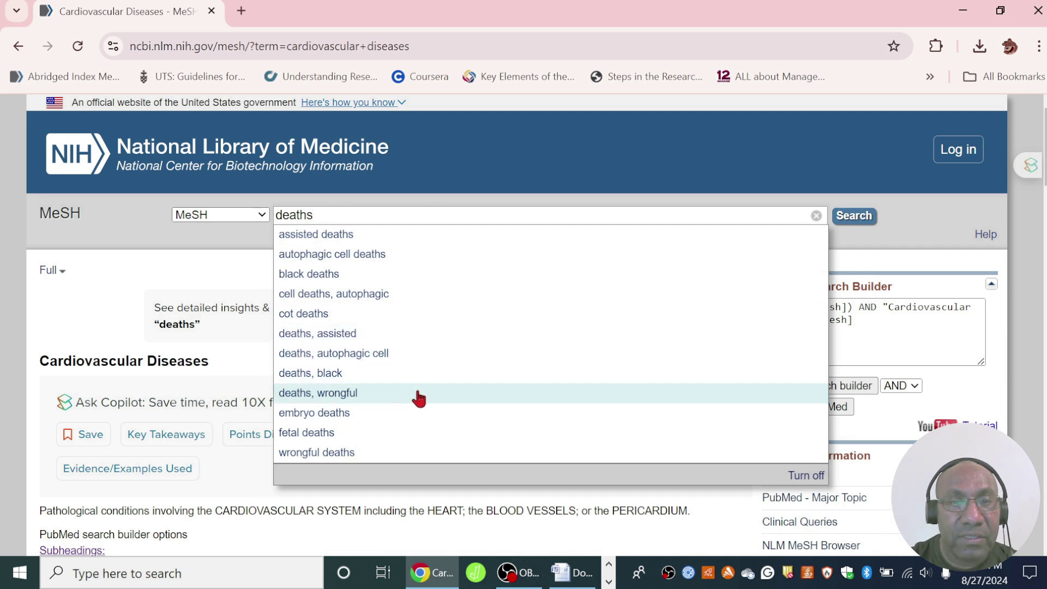
scroll(421, 398, "down", 2)
scroll(379, 276, "up", 2)
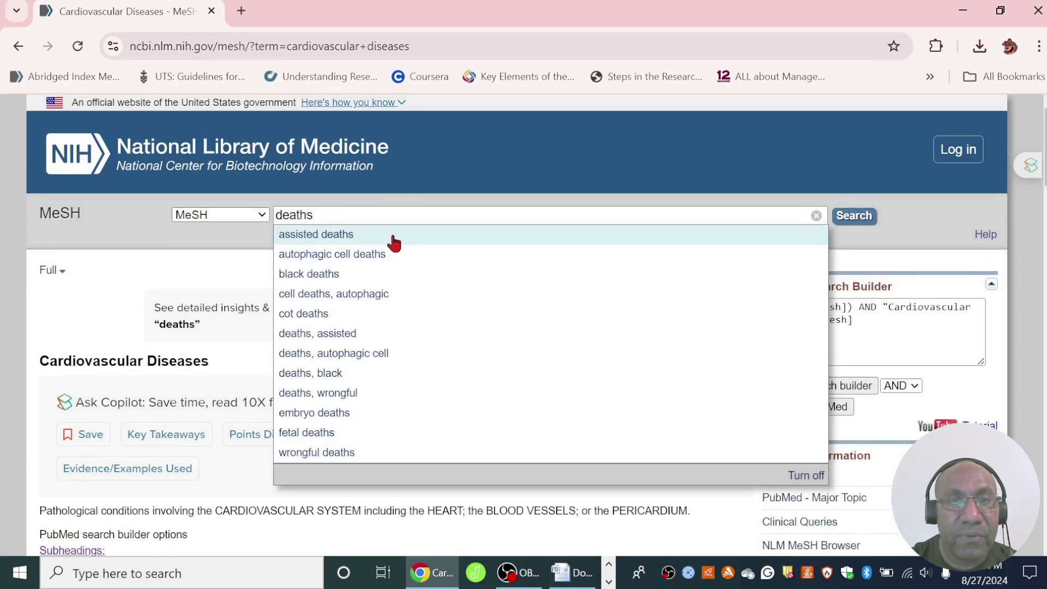
key("BackSpace")
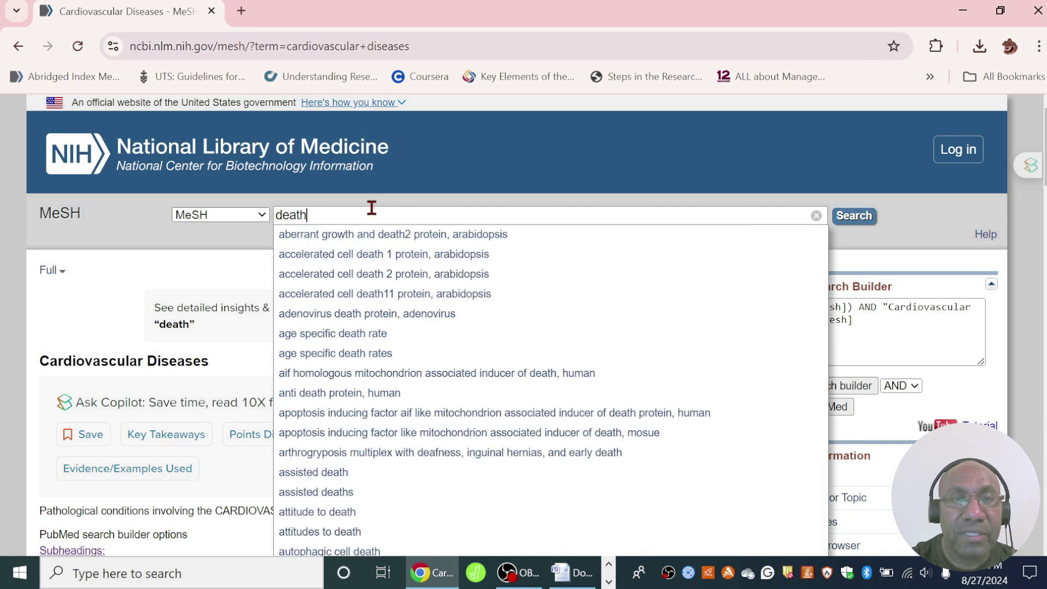
key("BackSpace")
key("BackSpace")
key("BackSpace")
Enter "mortality", run the suggested search "determinant, mortality", and open the Mortality heading from the results
type("mortality")
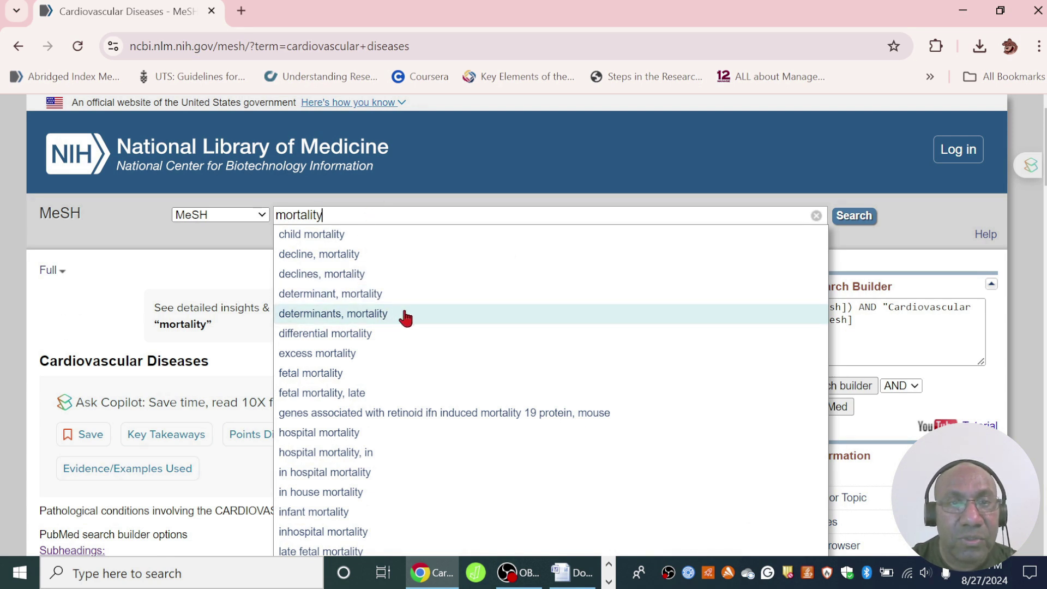
scroll(411, 354, "down", 3)
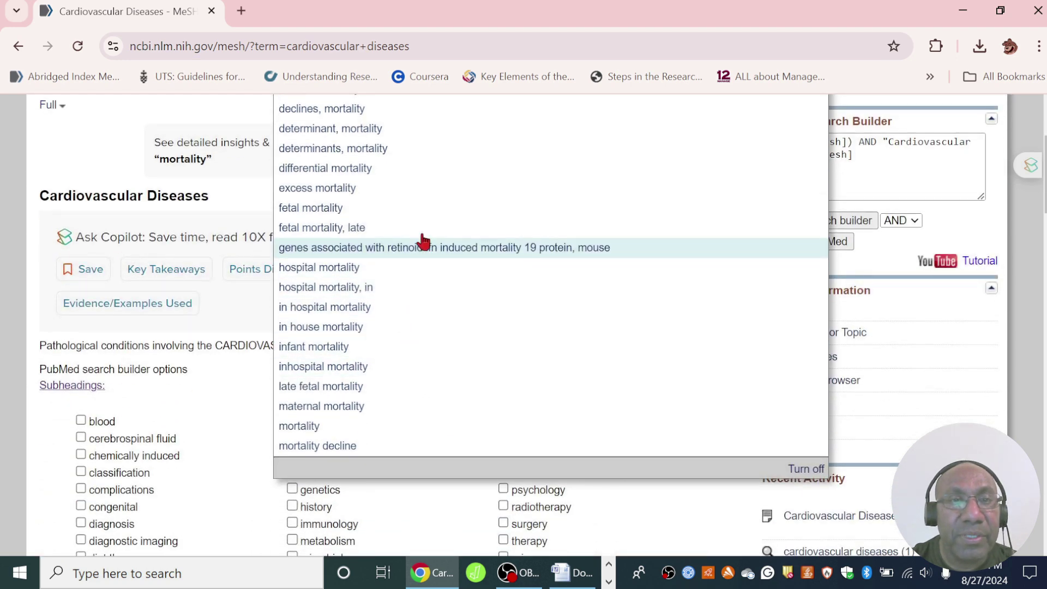
scroll(430, 213, "up", 2)
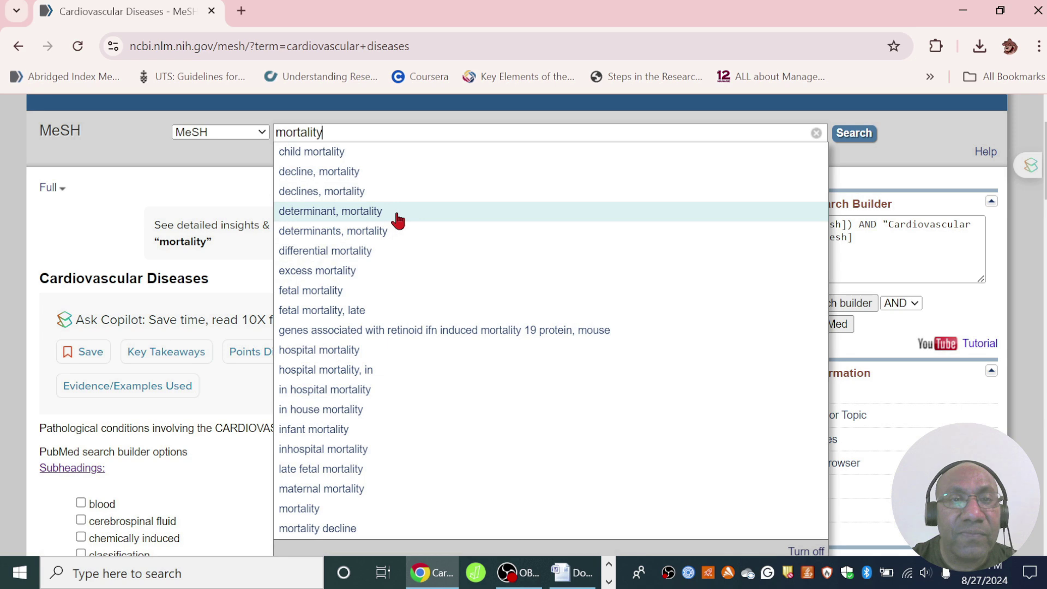
left_click(364, 216)
scroll(158, 302, "down", 2)
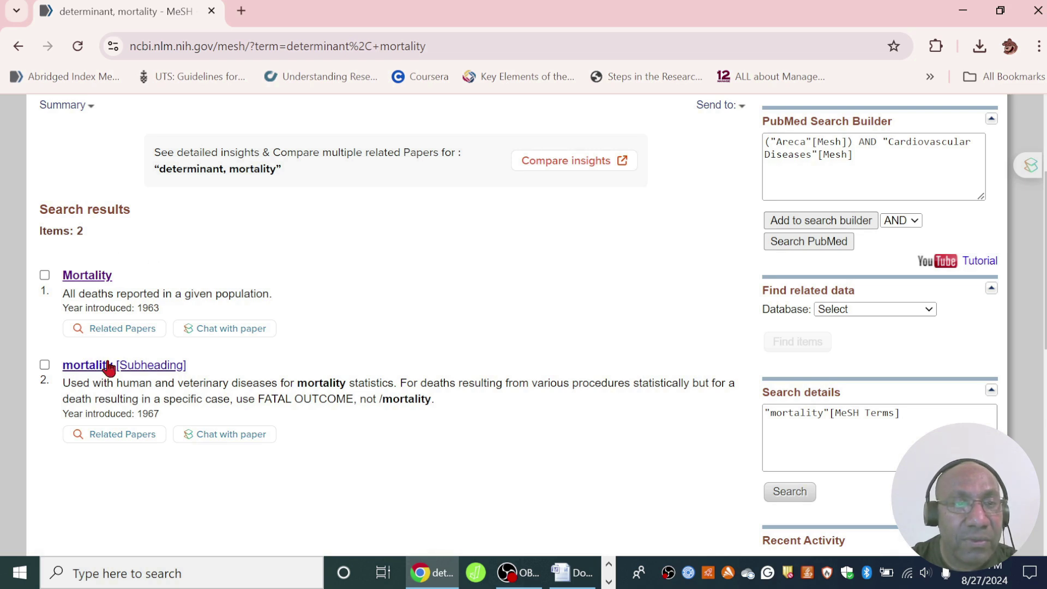
left_click(104, 275)
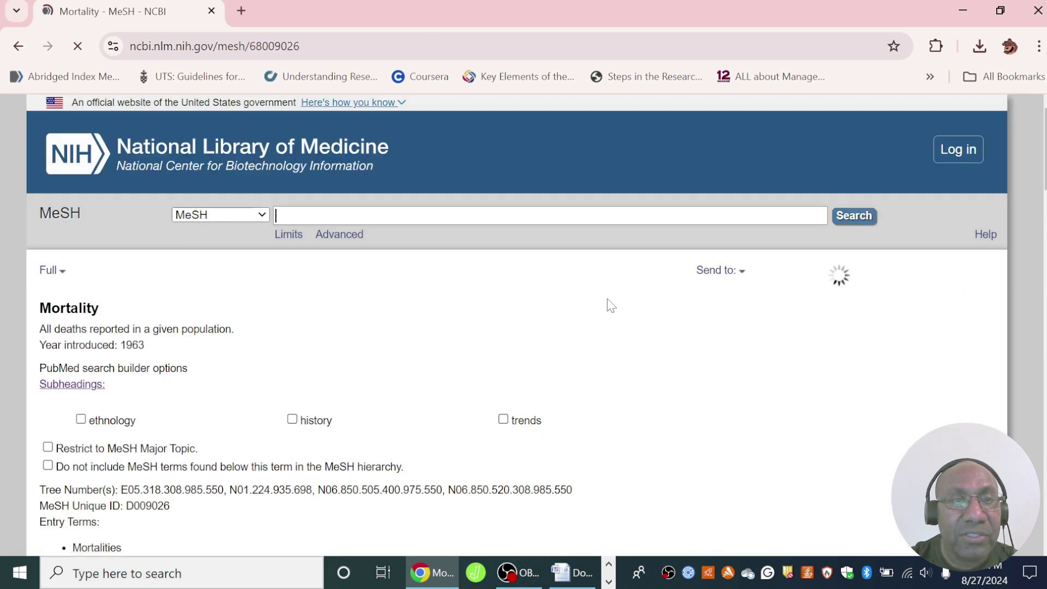
Examine the Mortality record's definition, subheadings, tree numbers and entry terms
scroll(491, 285, "down", 3)
scroll(213, 345, "down", 1)
scroll(214, 349, "down", 10)
scroll(257, 355, "up", 6)
scroll(259, 355, "up", 5)
scroll(273, 307, "up", 3)
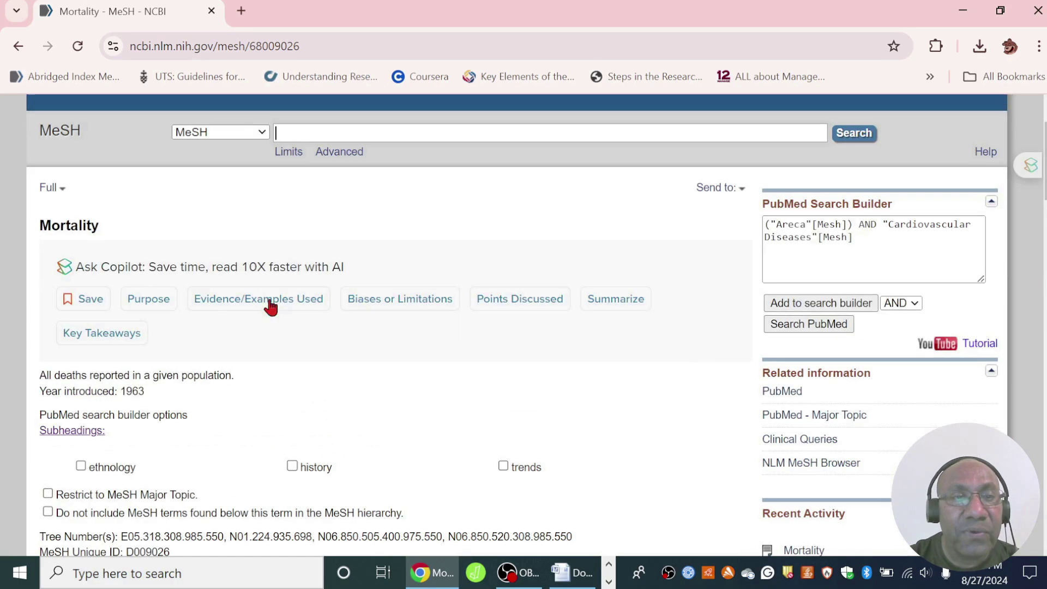
Add Mortality to the PubMed Search Builder with the AND operator and run the combined query in PubMed
scroll(207, 376, "down", 15)
scroll(218, 382, "up", 12)
scroll(221, 382, "up", 4)
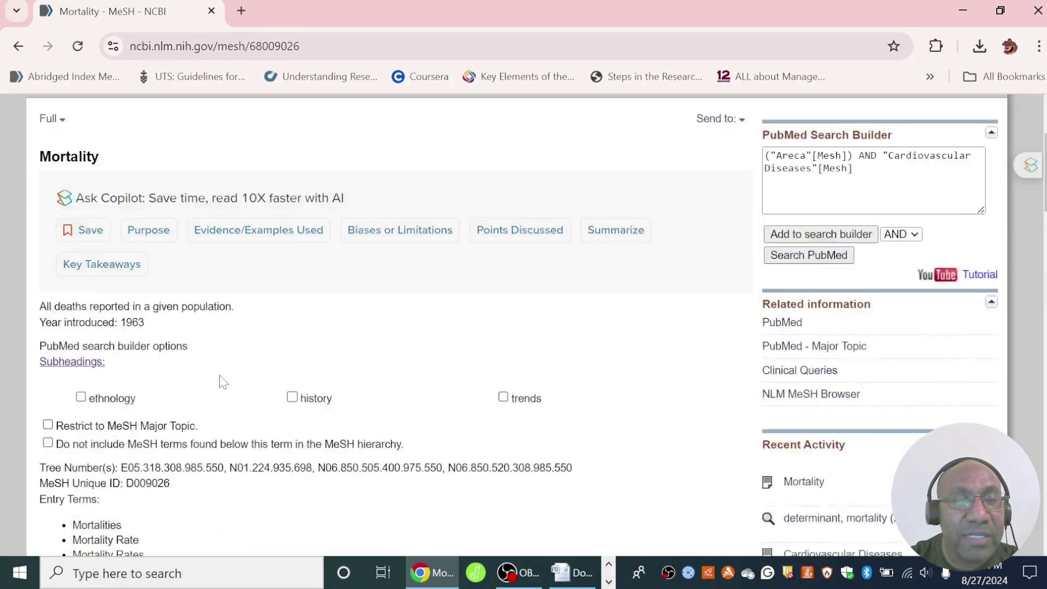
scroll(221, 376, "down", 2)
scroll(229, 360, "up", 3)
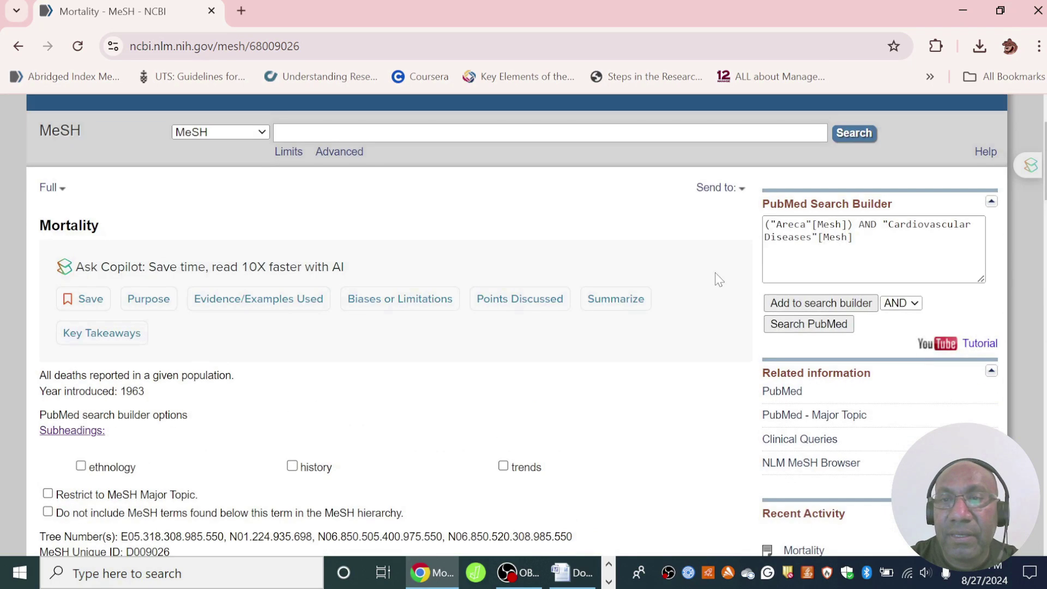
left_click(801, 303)
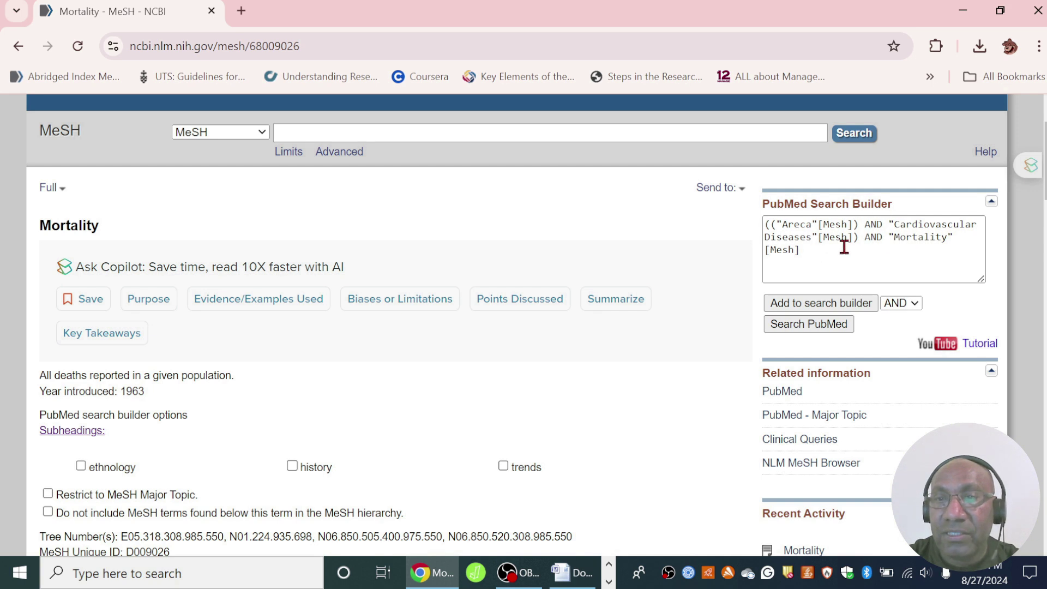
left_click(809, 327)
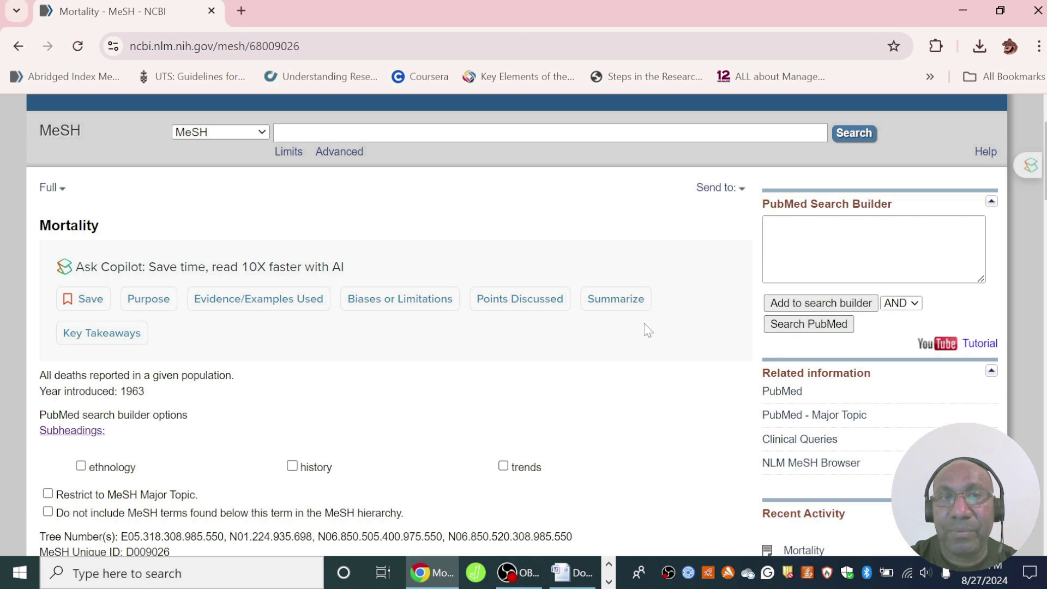
Examine the titles, journals and publication dates of the articles in the PubMed results list
scroll(650, 343, "down", 2)
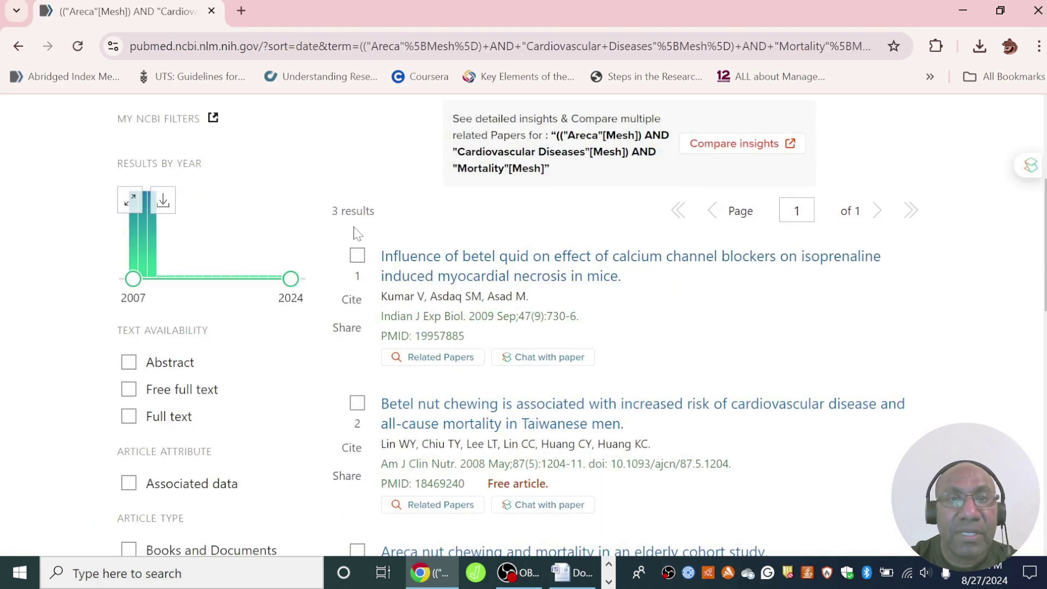
scroll(952, 327, "down", 3)
scroll(951, 329, "up", 1)
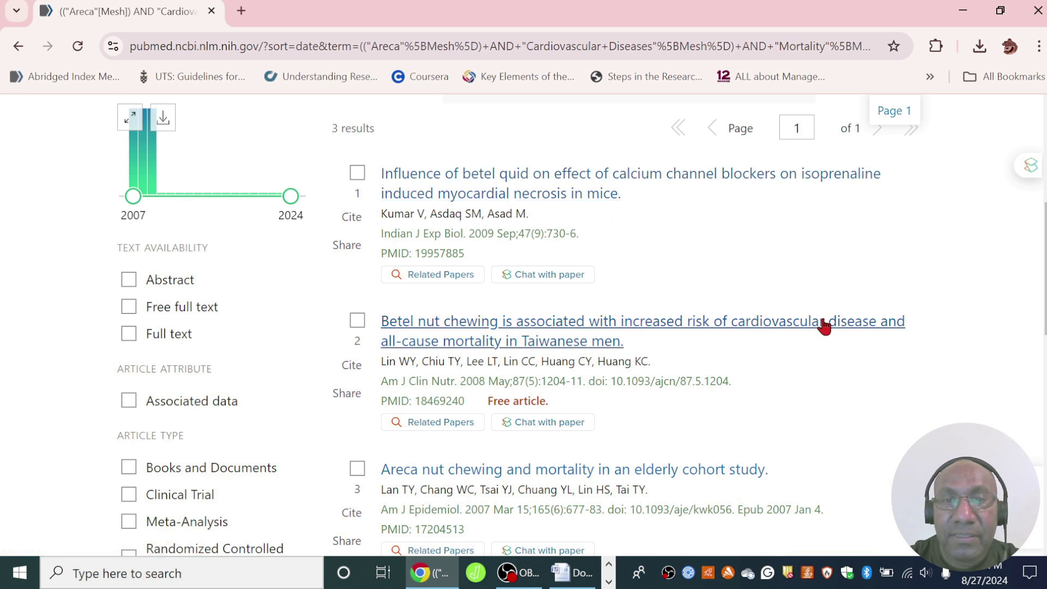
scroll(822, 323, "down", 1)
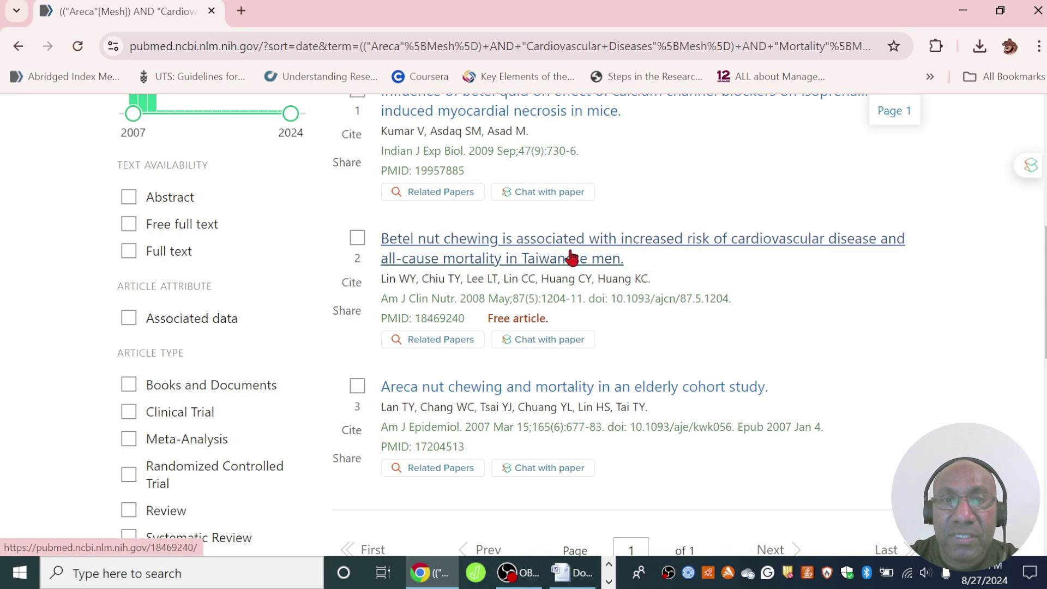
scroll(817, 423, "down", 1)
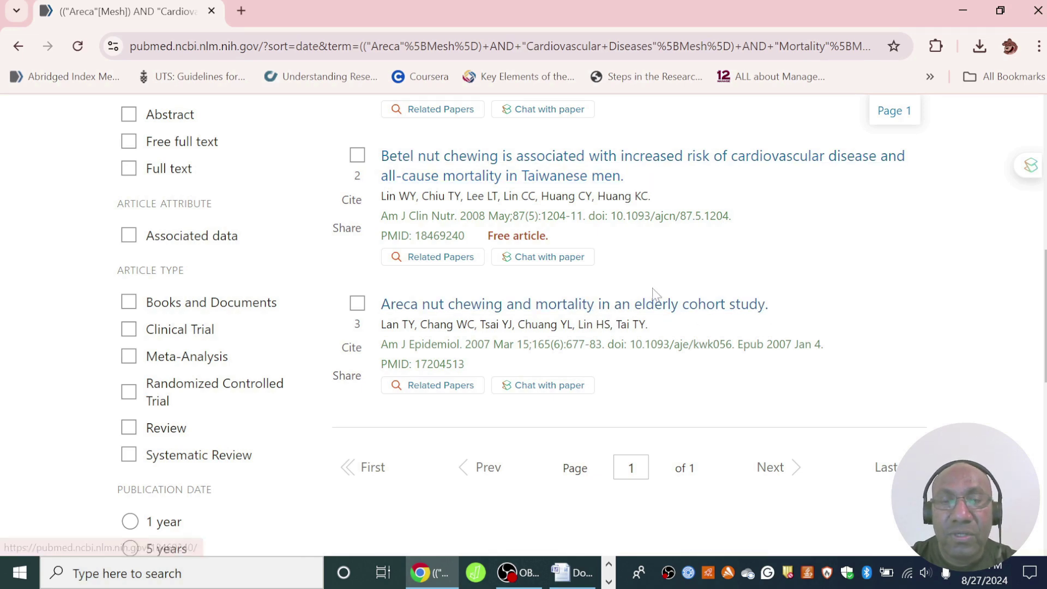
scroll(776, 317, "up", 3)
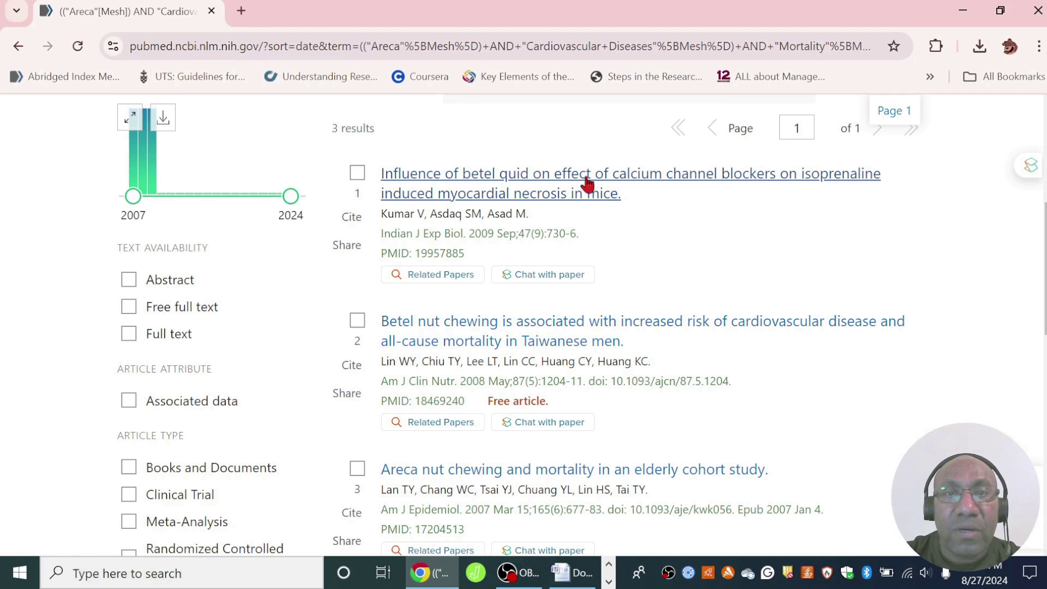
scroll(869, 346, "up", 3)
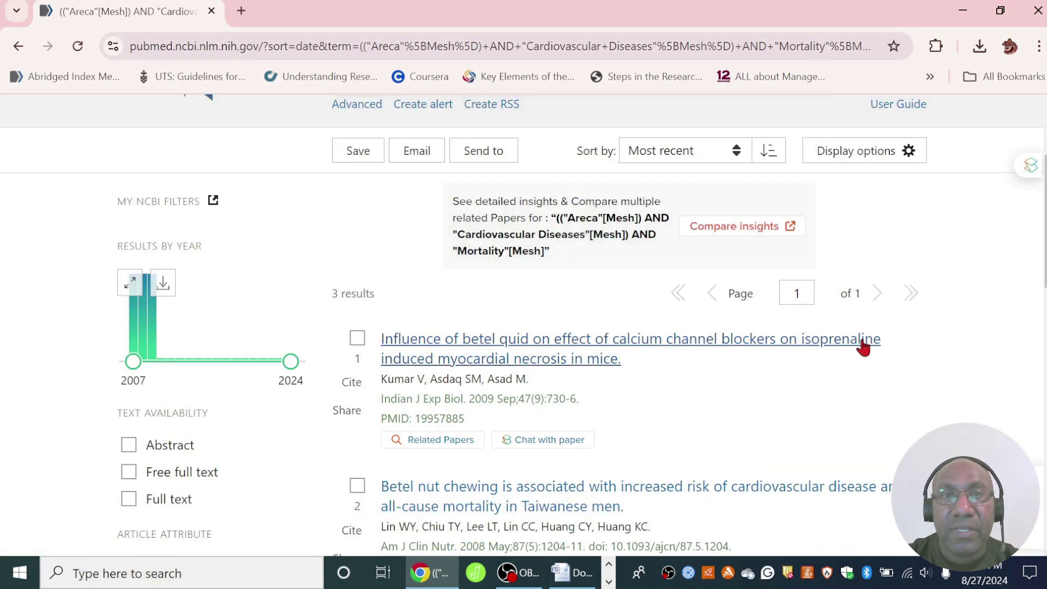
scroll(967, 358, "up", 3)
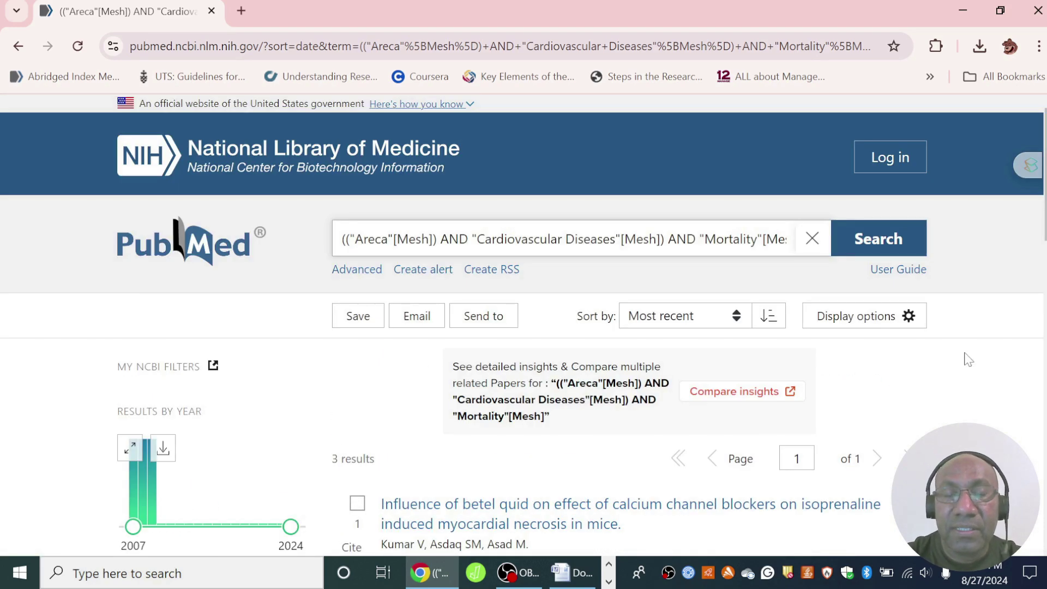
scroll(968, 358, "down", 3)
scroll(961, 346, "down", 3)
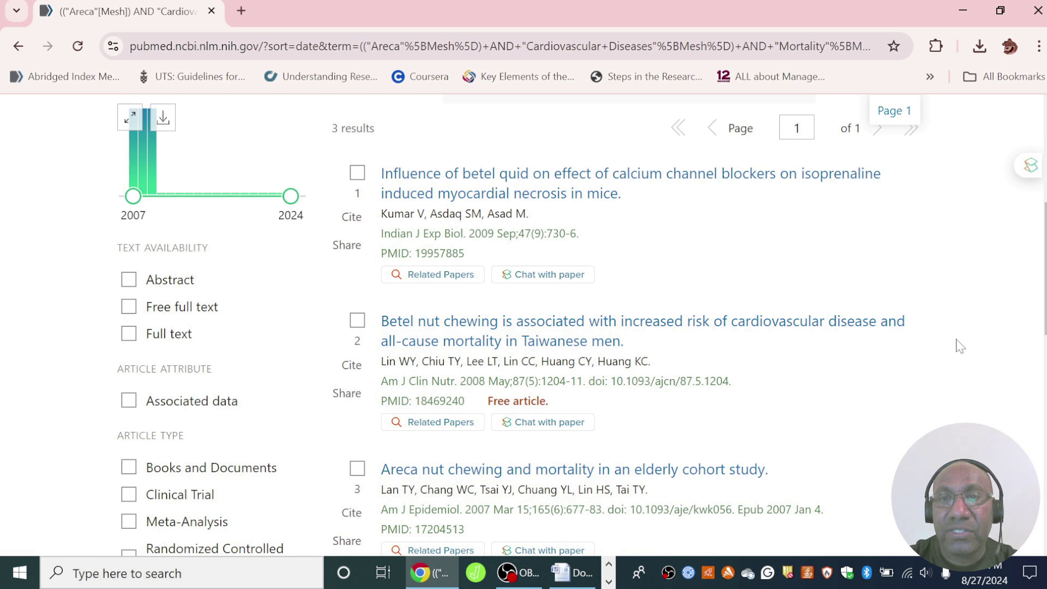
scroll(961, 346, "down", 2)
scroll(960, 347, "up", 2)
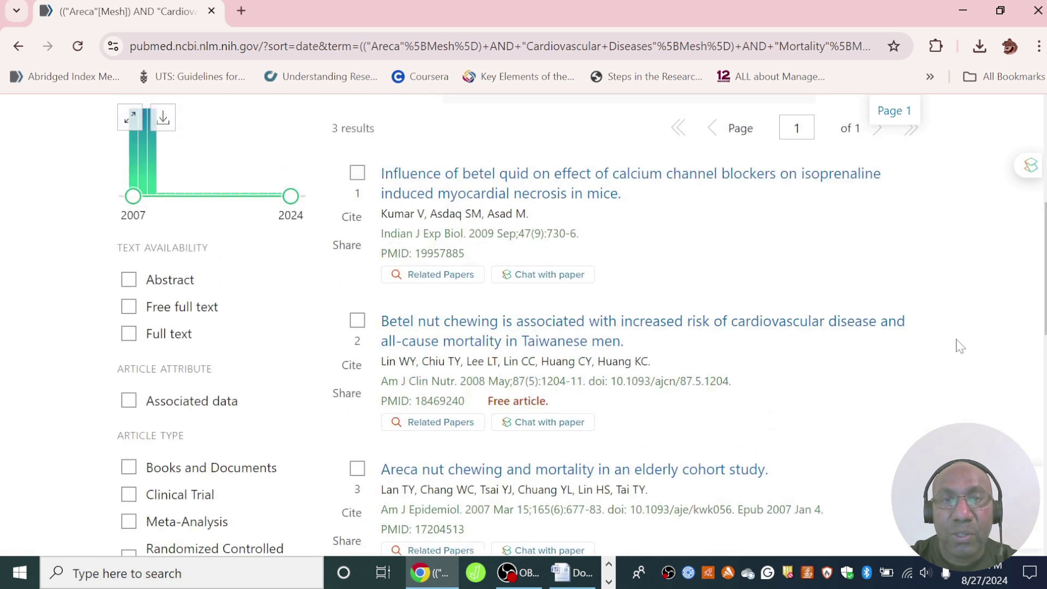
scroll(960, 346, "down", 2)
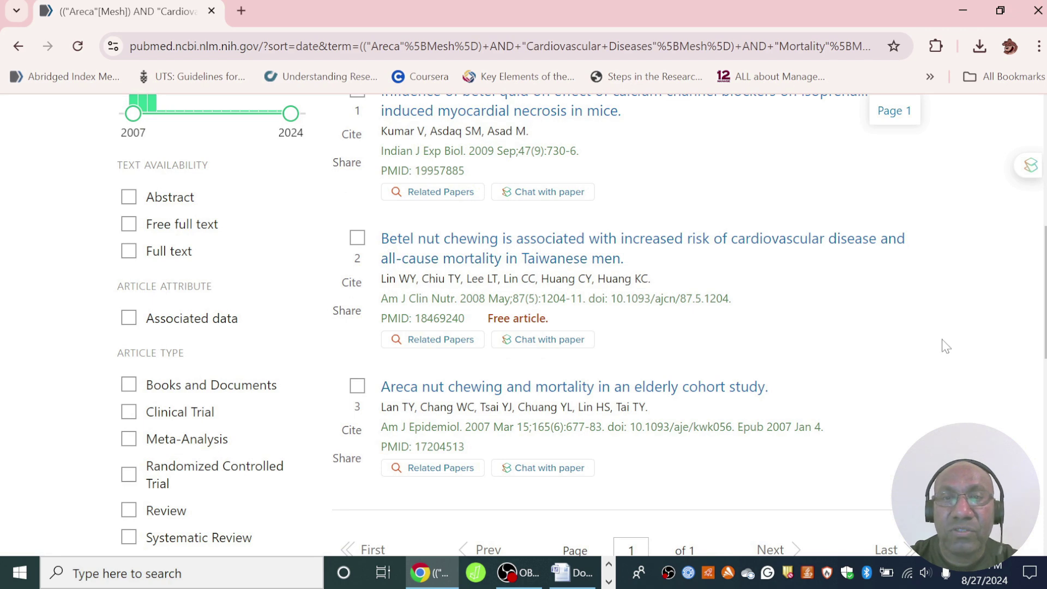
scroll(960, 346, "up", 2)
scroll(962, 360, "down", 1)
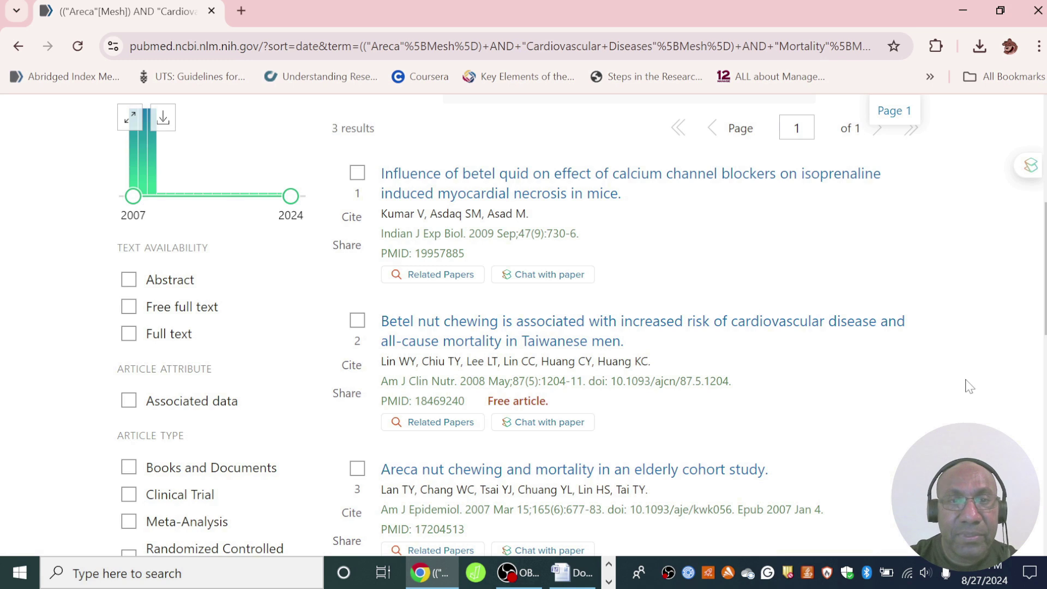
Replace the PubMed results tab with a new one, search Google for "mesh terms pubmed", and open the NCBI MeSH home page
key("ctrl+t")
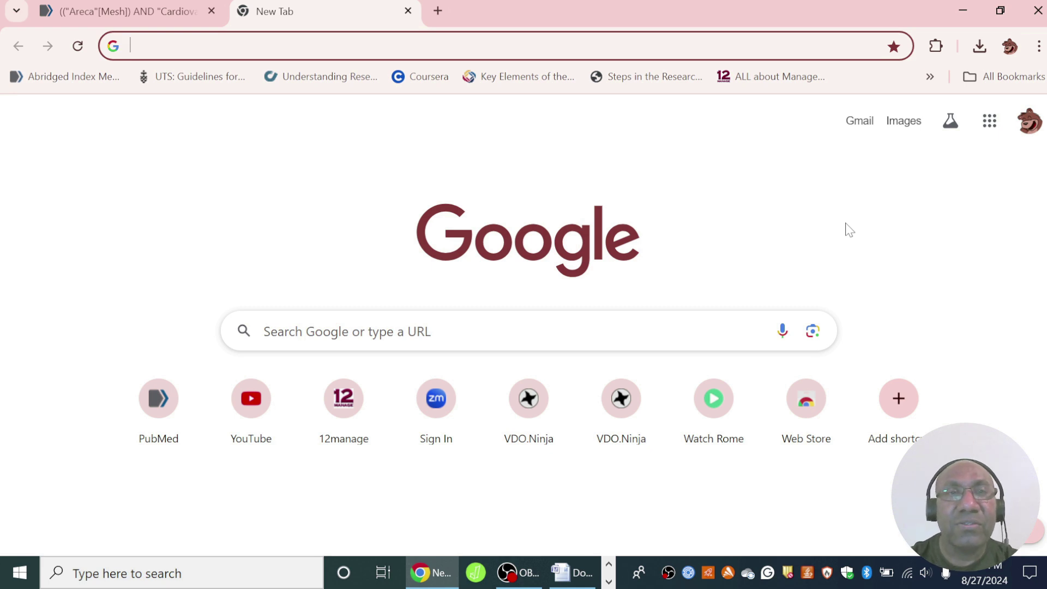
left_click(212, 11)
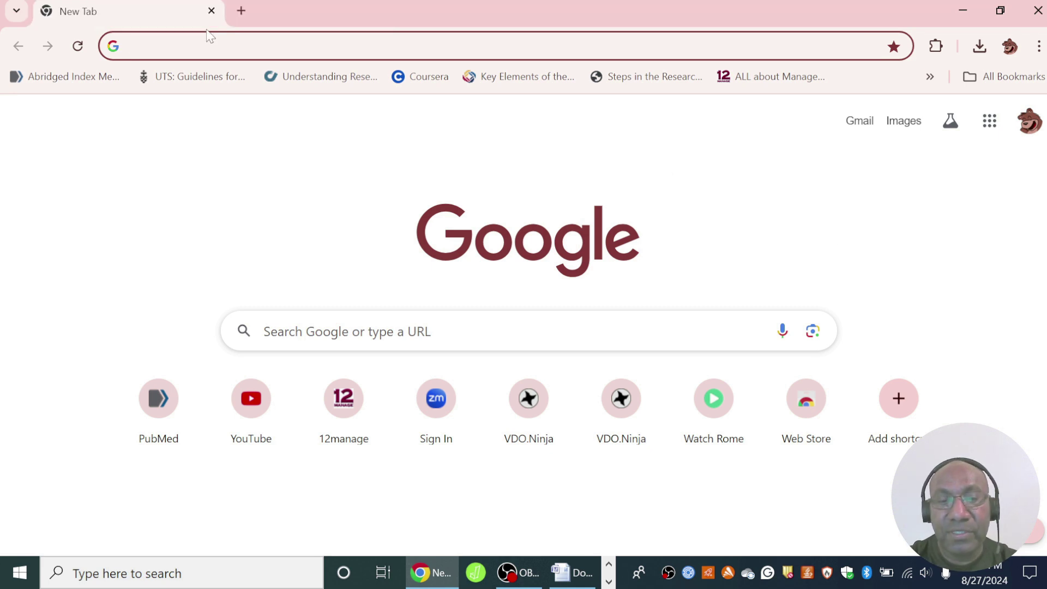
type("mesh terms pubmed")
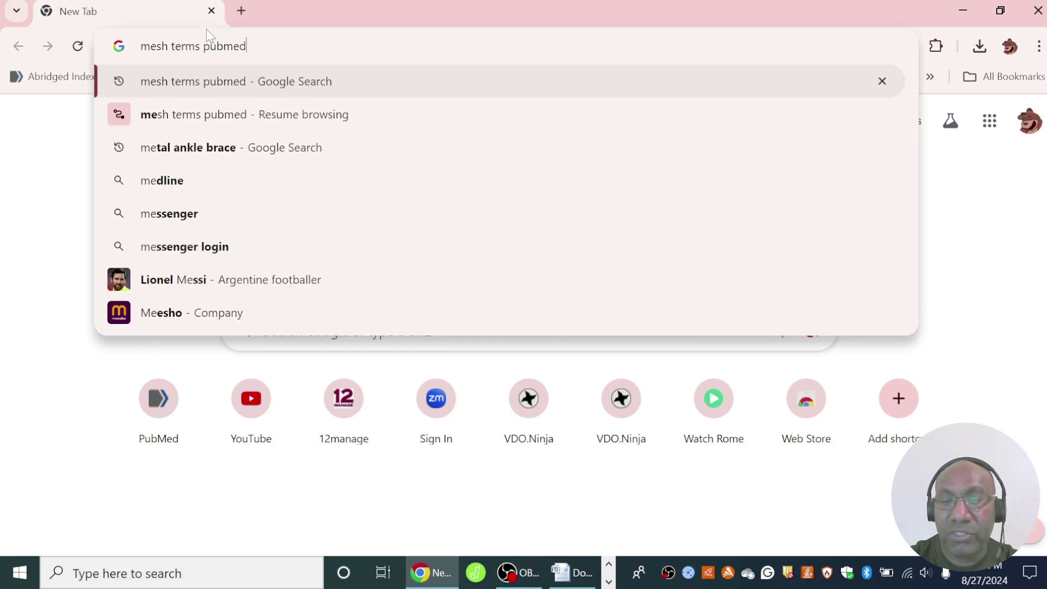
key("Return")
scroll(195, 316, "down", 10)
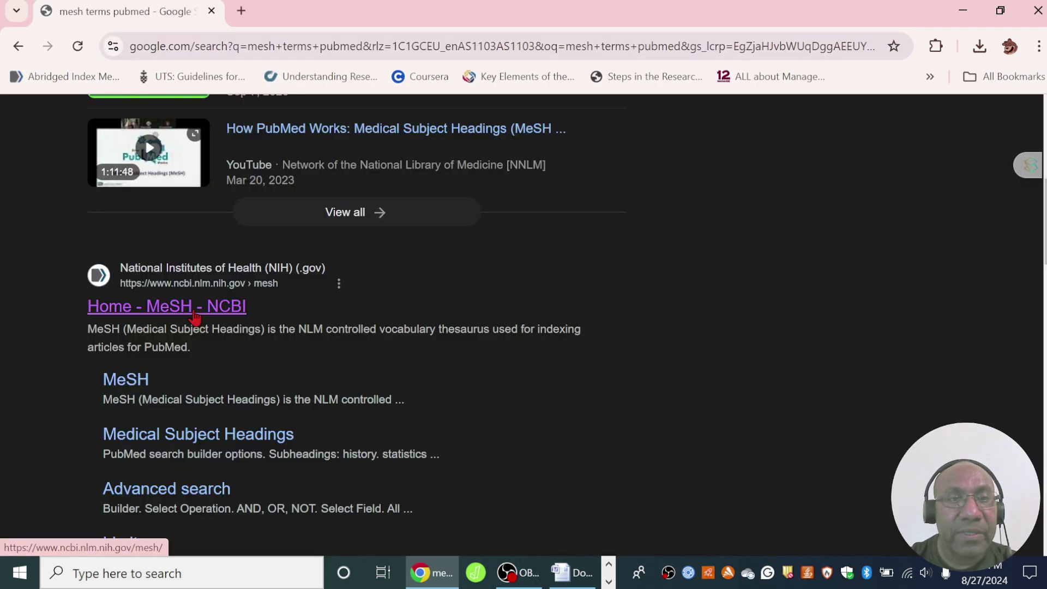
left_click(194, 316)
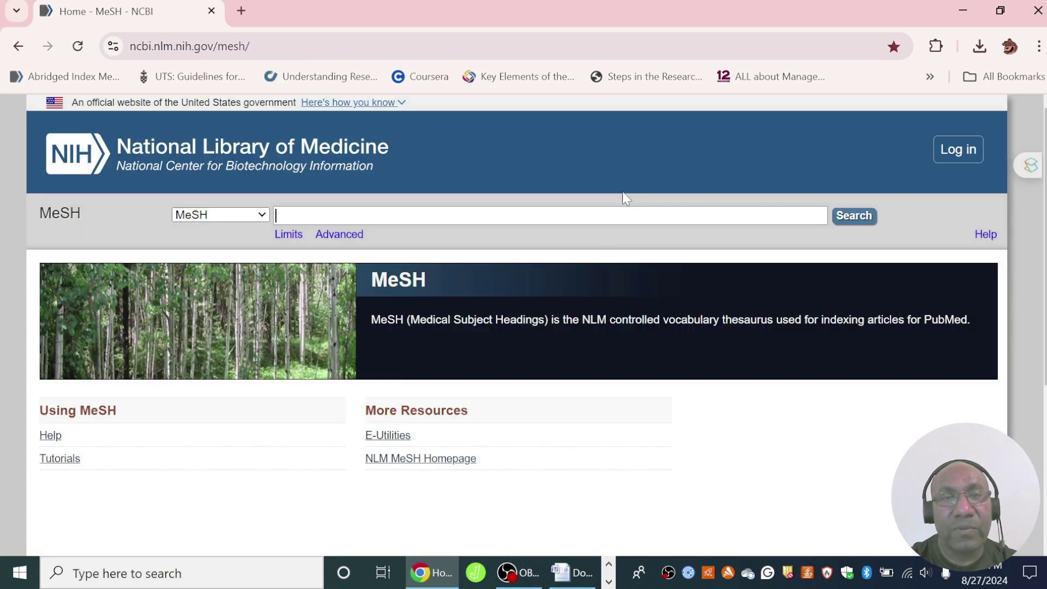
Search the MeSH database for "tuberculosis"
type("tuberculos")
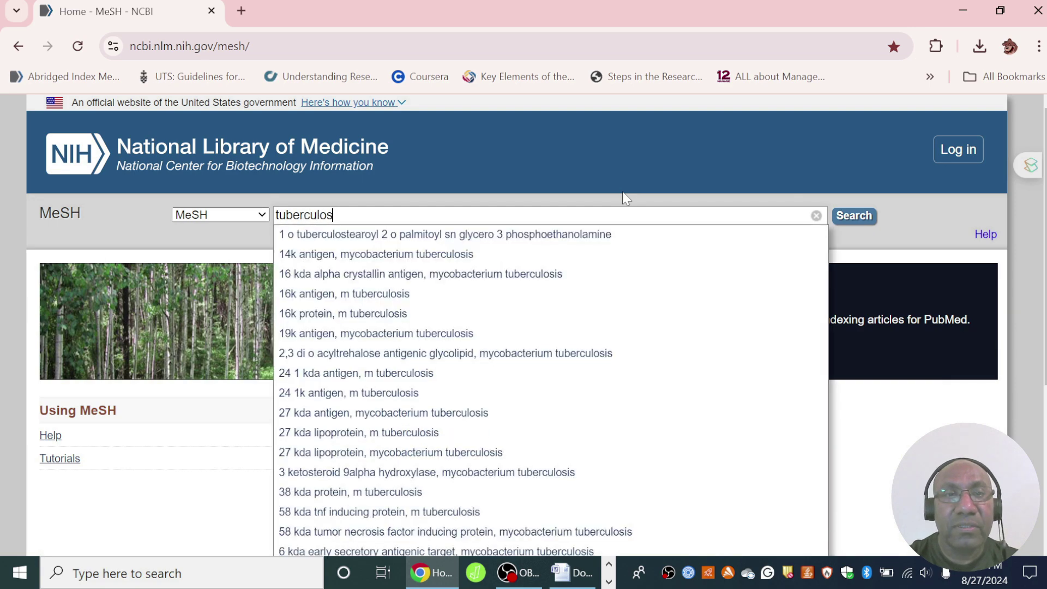
type("is")
key("Return")
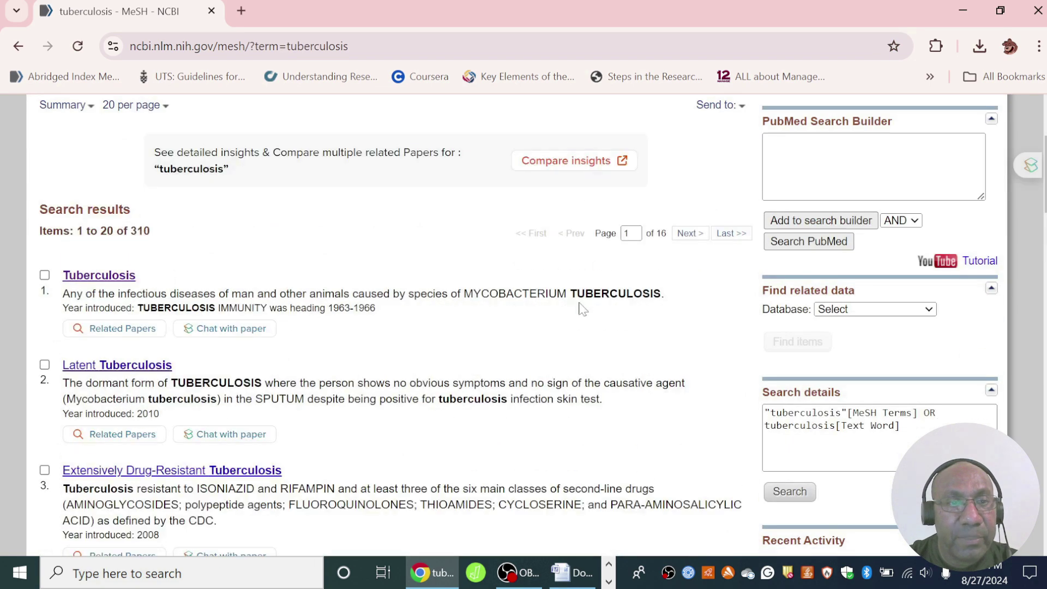
Open the main Tuberculosis heading from the MeSH results and add it to the PubMed Search Builder
scroll(582, 308, "down", 6)
scroll(569, 293, "down", 1)
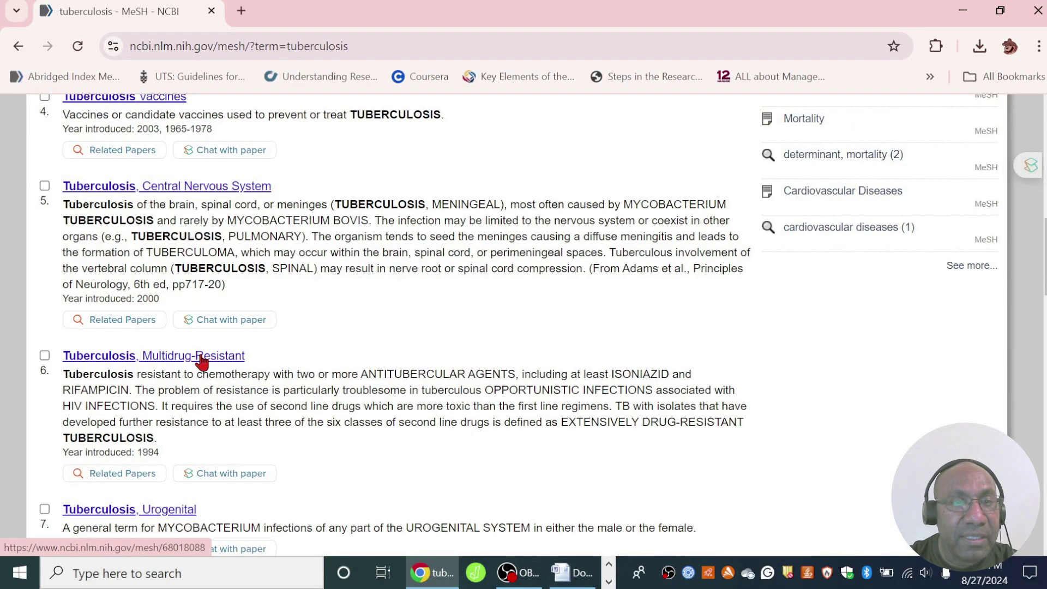
scroll(205, 254, "up", 1)
scroll(185, 273, "up", 1)
scroll(176, 276, "up", 3)
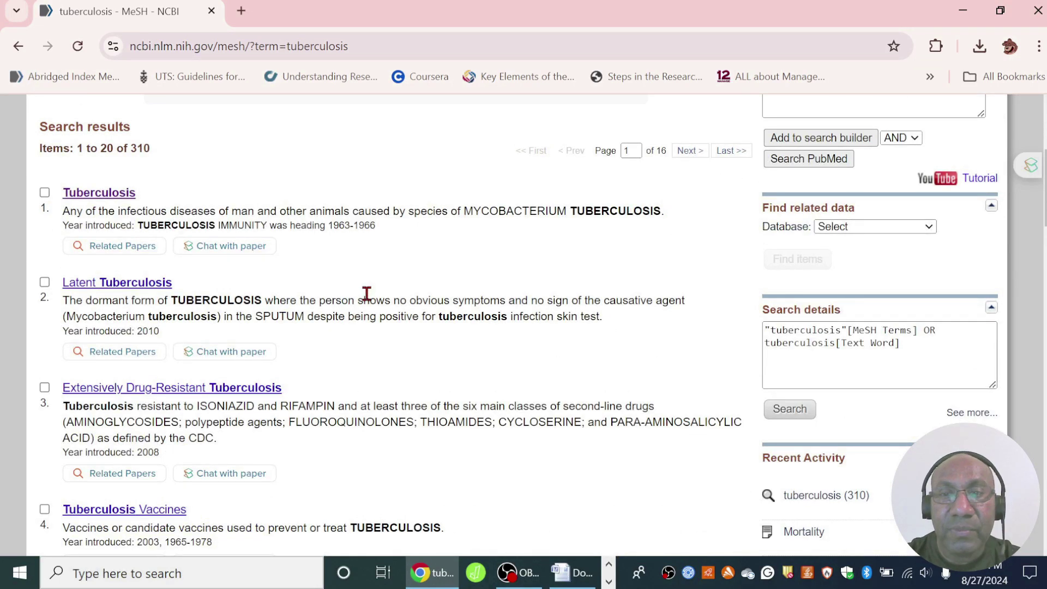
left_click(112, 195)
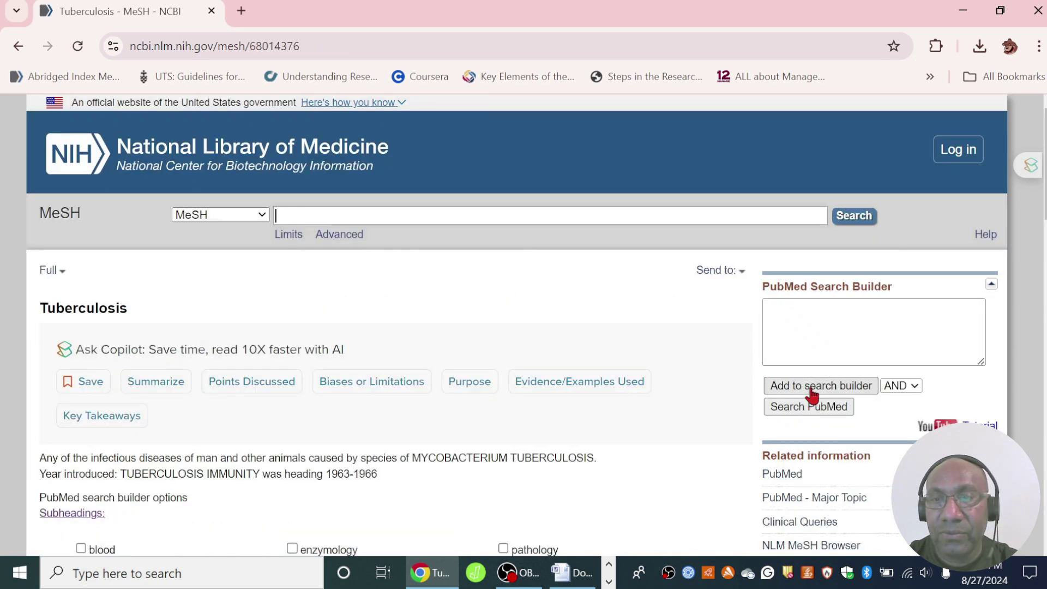
left_click(813, 388)
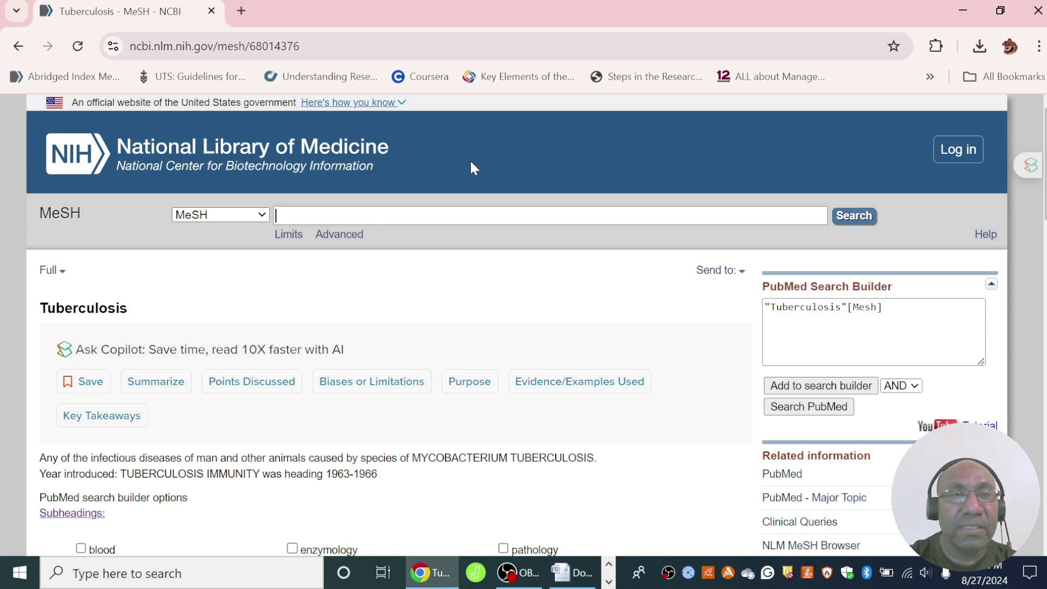
Enter "drug resis" as the MeSH query and run the suggested search "antimicrobial drug resistance"
type("drug")
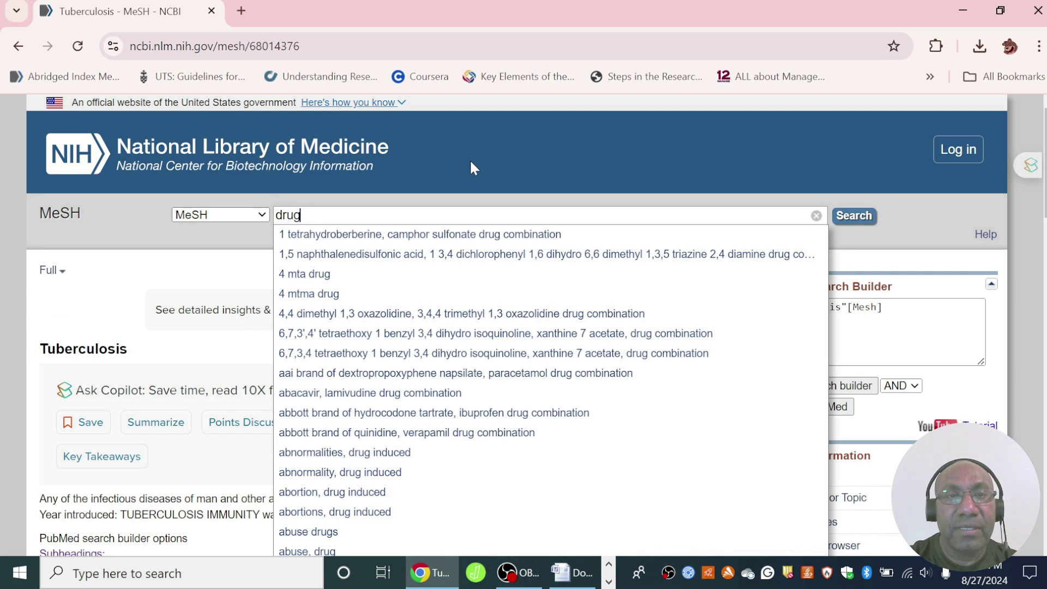
type(" resis")
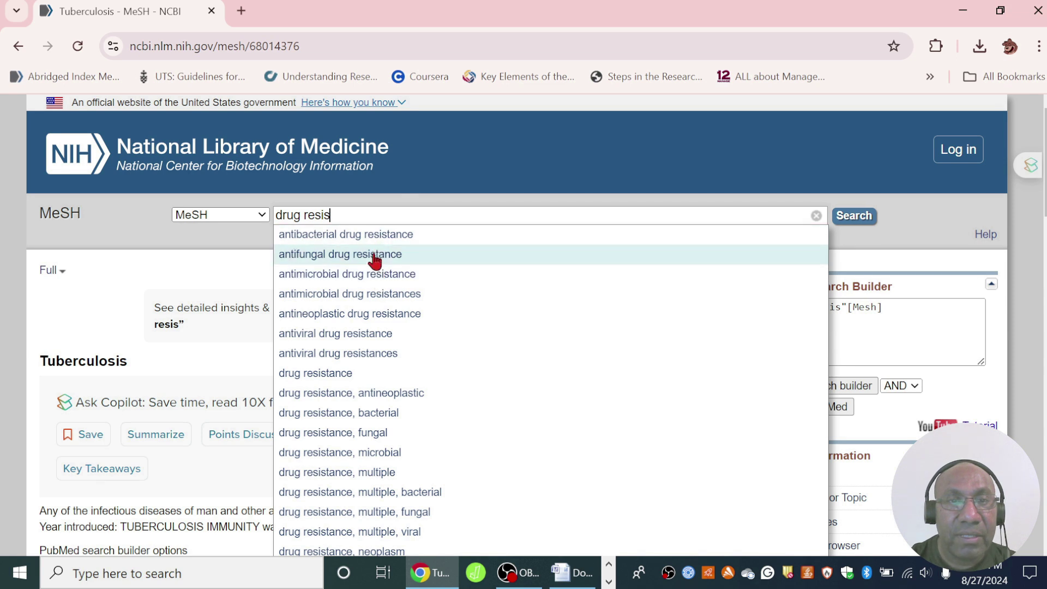
left_click(343, 275)
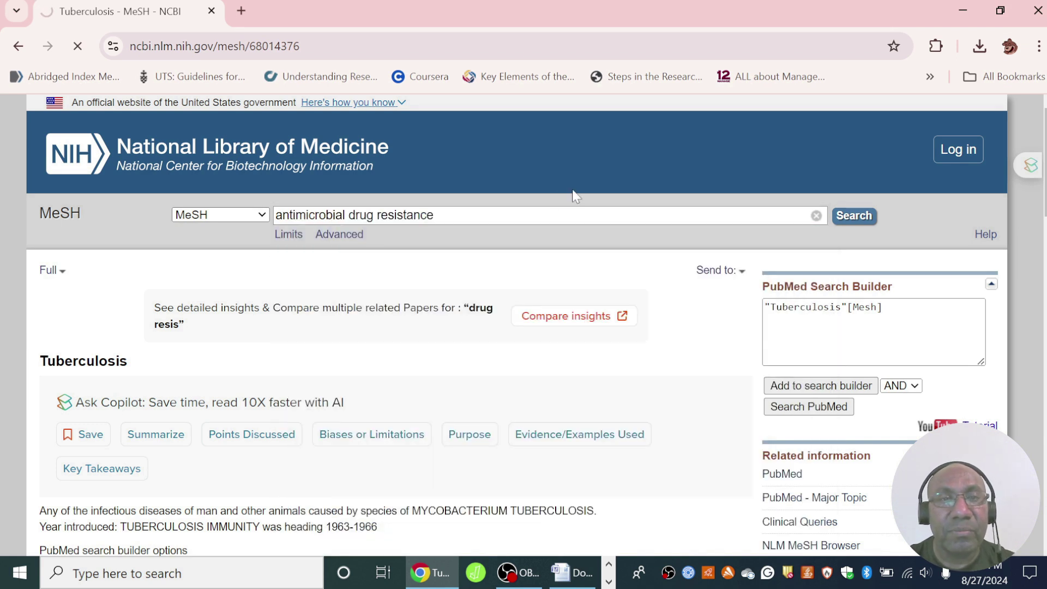
left_click(854, 216)
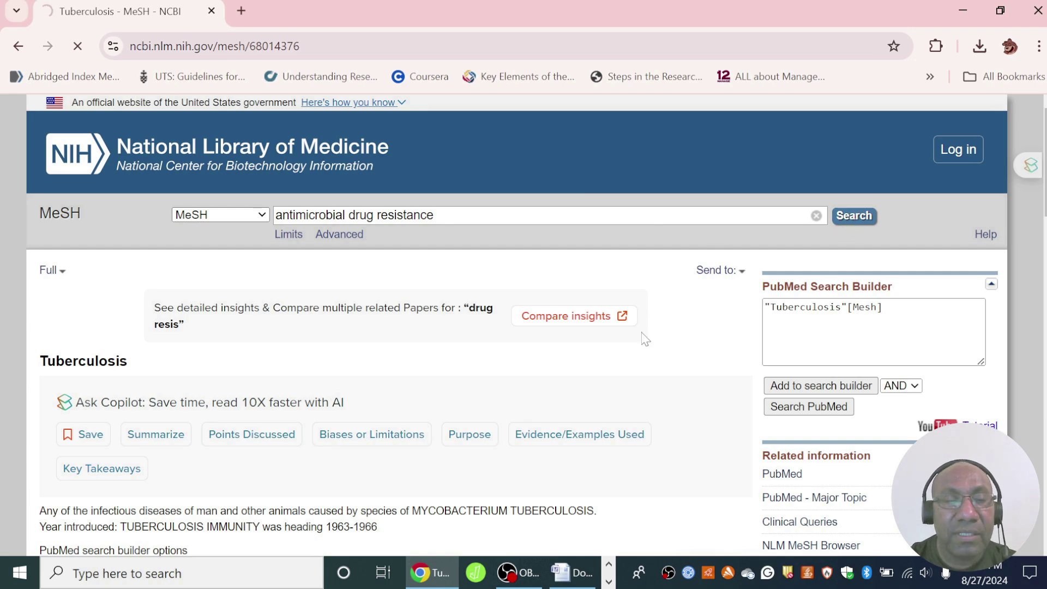
Examine the Drug Resistance, Microbial record's definition, subheadings, entry terms and position in the MeSH hierarchy
scroll(682, 354, "down", 6)
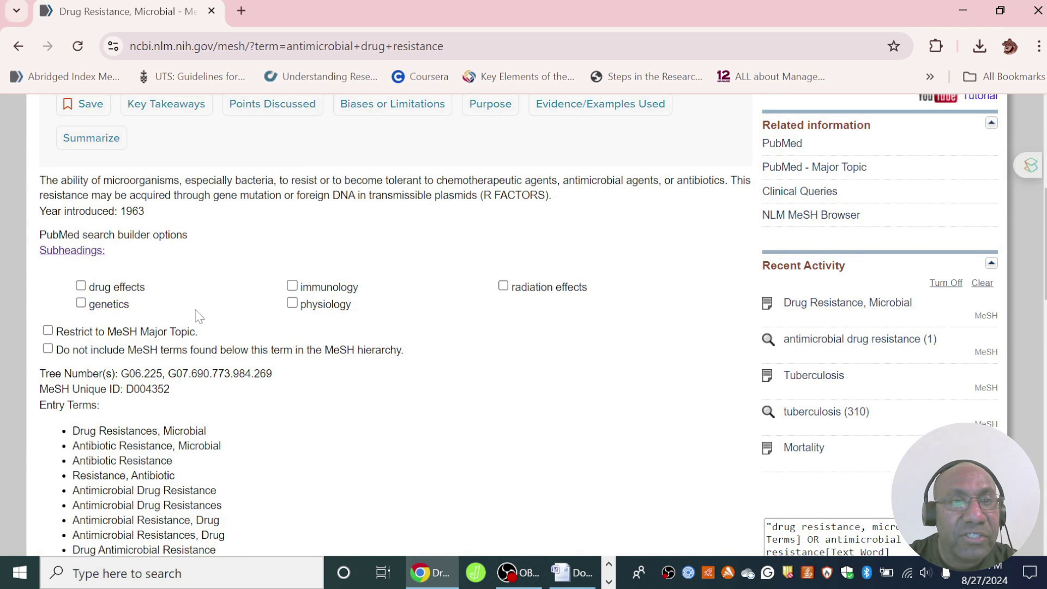
scroll(490, 357, "down", 3)
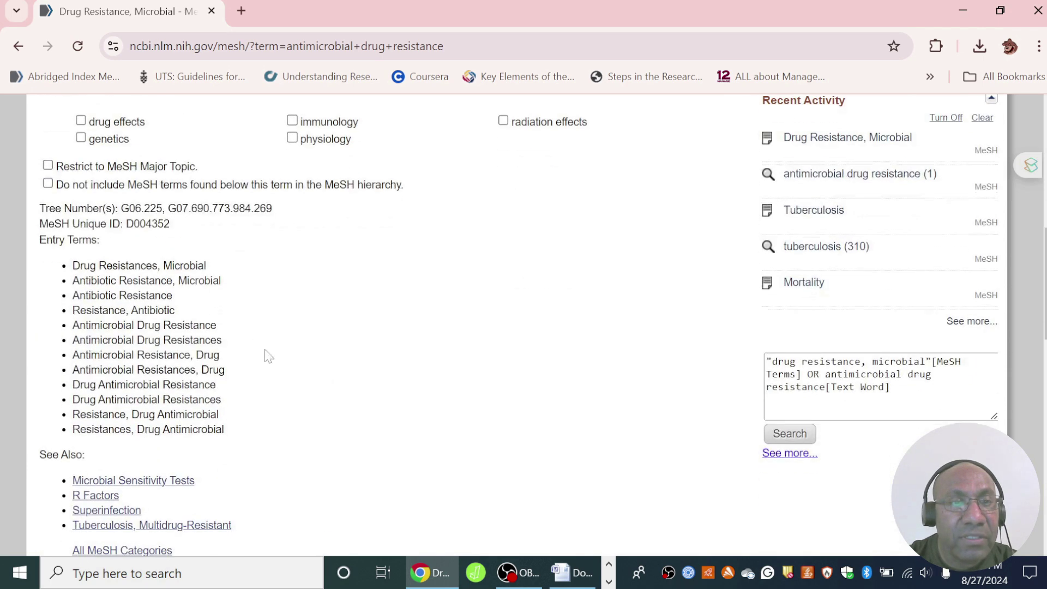
scroll(276, 409, "down", 6)
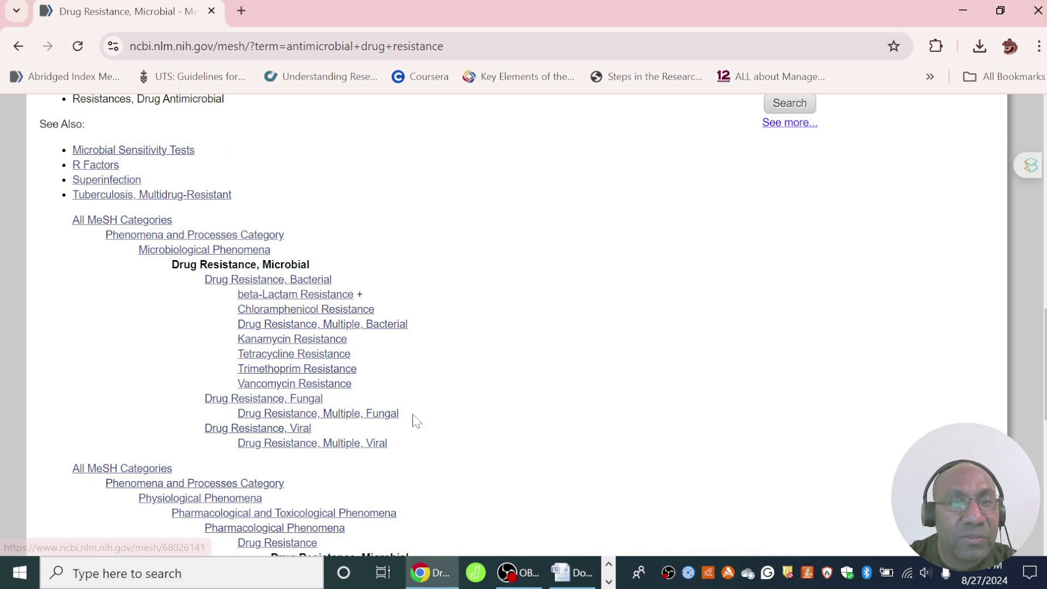
scroll(518, 392, "down", 3)
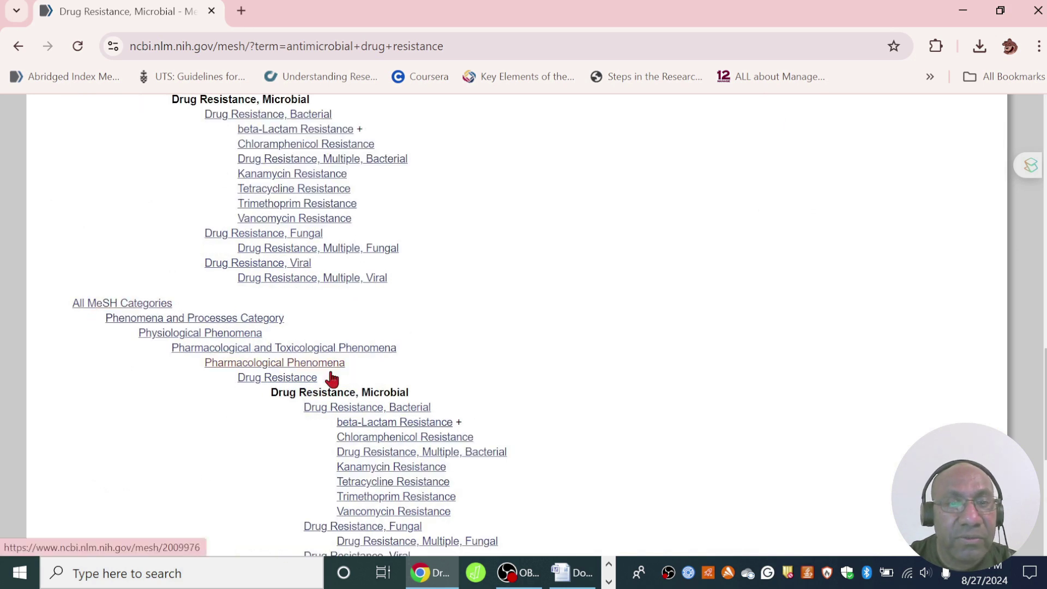
scroll(505, 346, "down", 3)
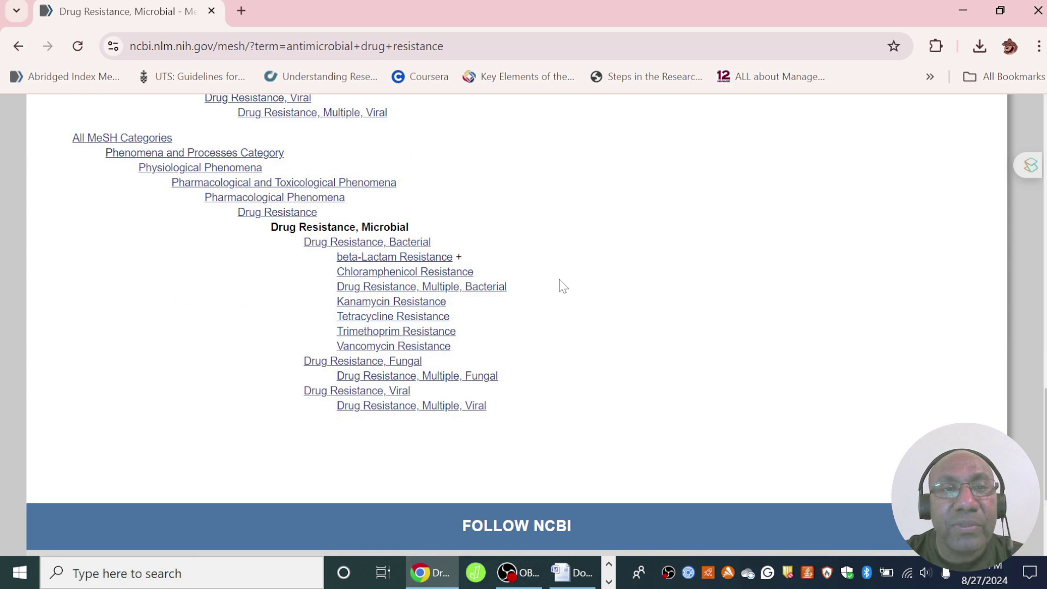
Add Drug Resistance, Microbial to the PubMed Search Builder with AND after Tuberculosis, and run the combined search in PubMed
scroll(566, 289, "up", 15)
scroll(421, 370, "down", 3)
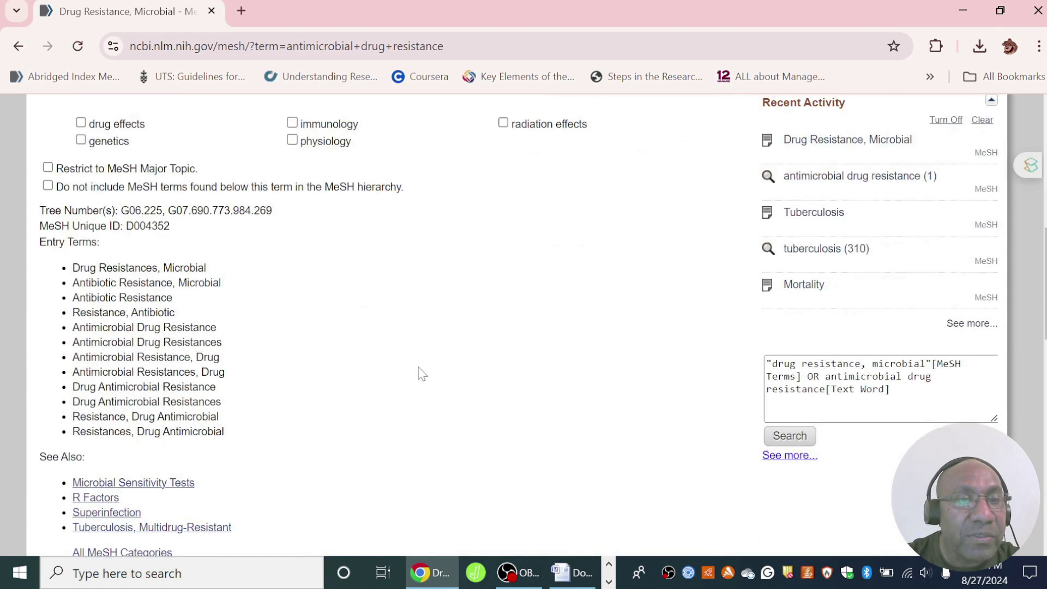
scroll(430, 369, "down", 3)
scroll(472, 367, "up", 9)
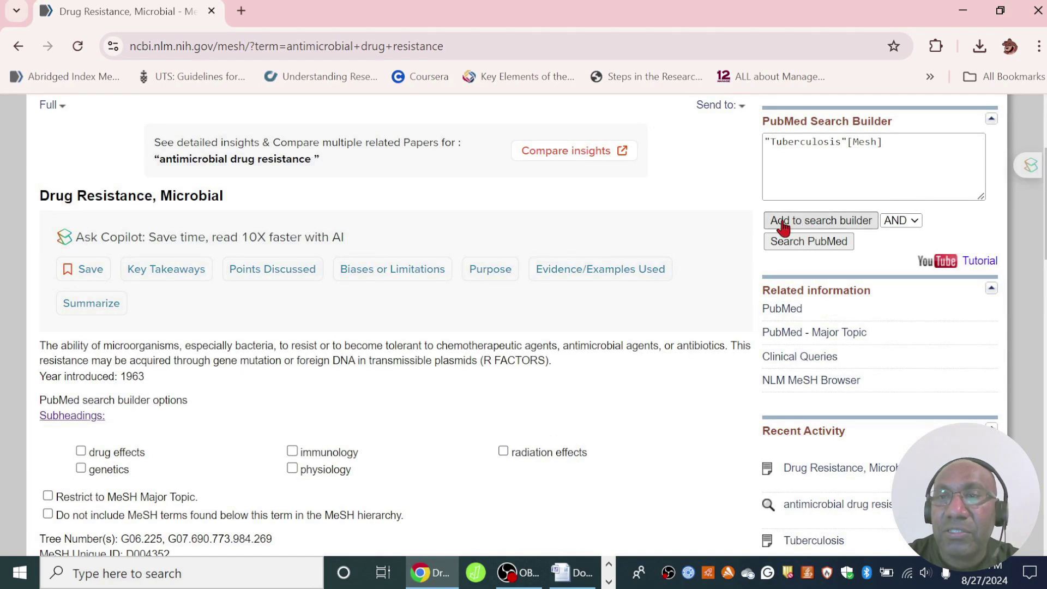
left_click(780, 220)
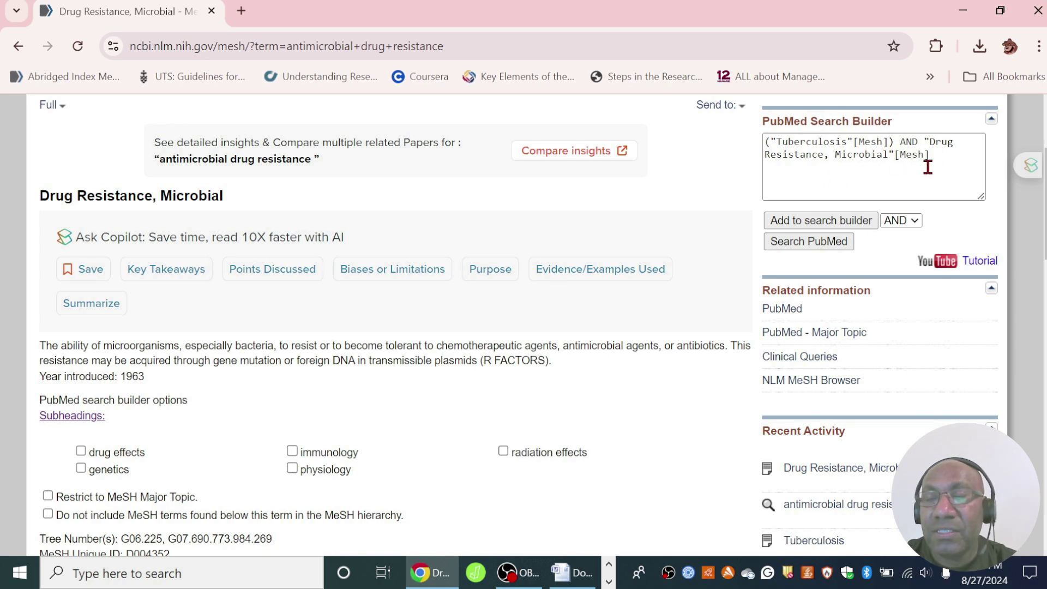
left_click(813, 240)
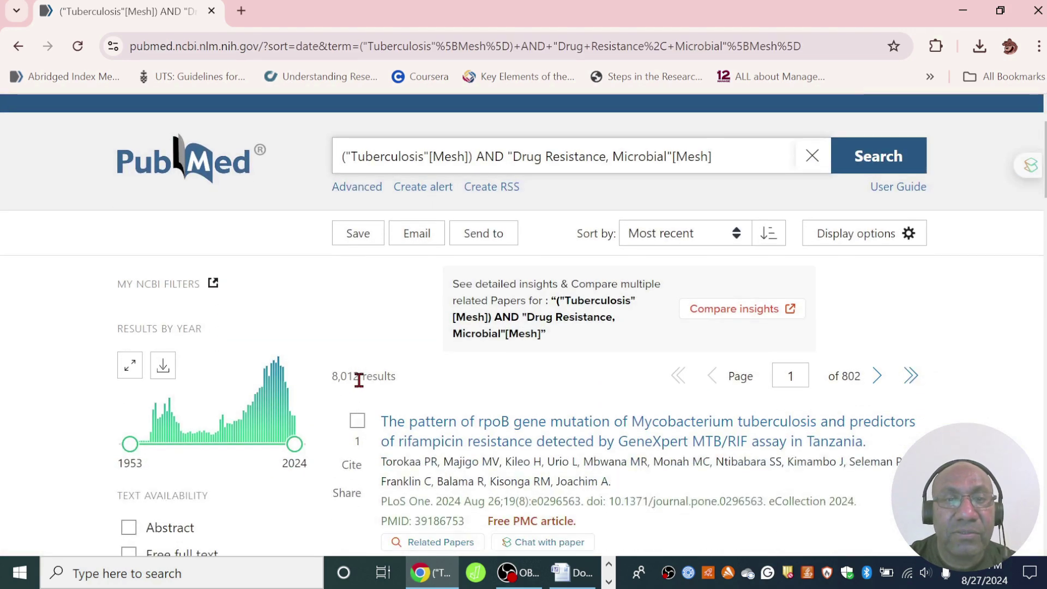
Open the PubMed Advanced Search Builder and review the queries in the search history
left_click(357, 187)
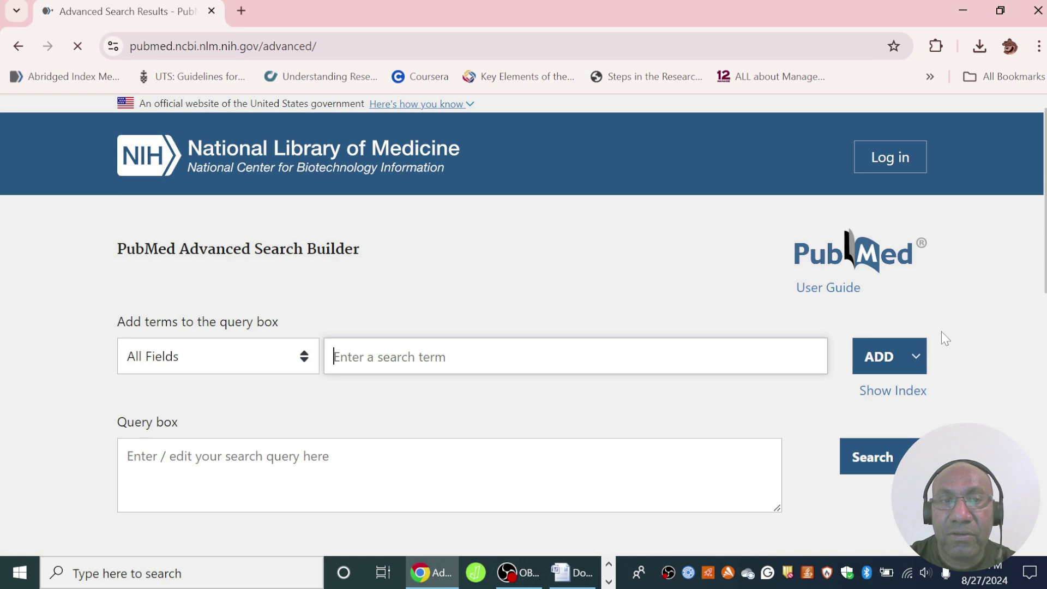
scroll(873, 354, "down", 2)
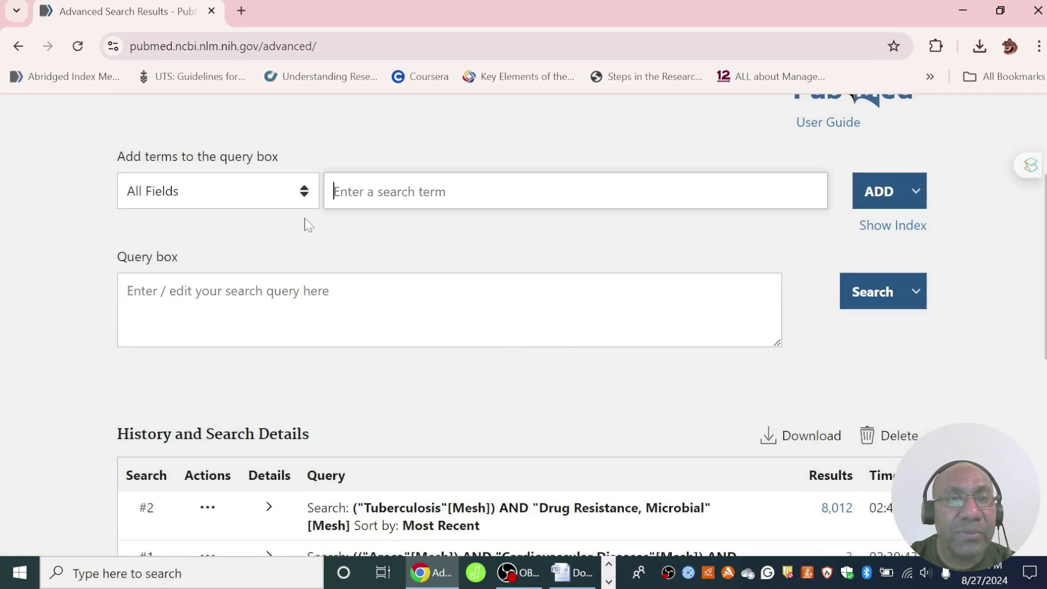
scroll(304, 222, "down", 2)
scroll(981, 370, "down", 3)
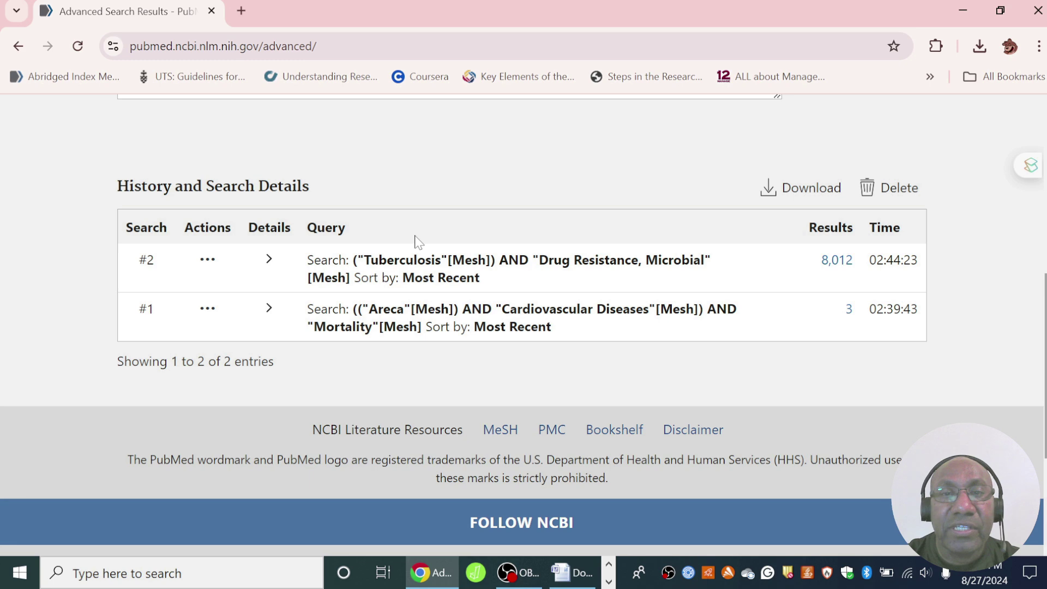
scroll(480, 225, "up", 2)
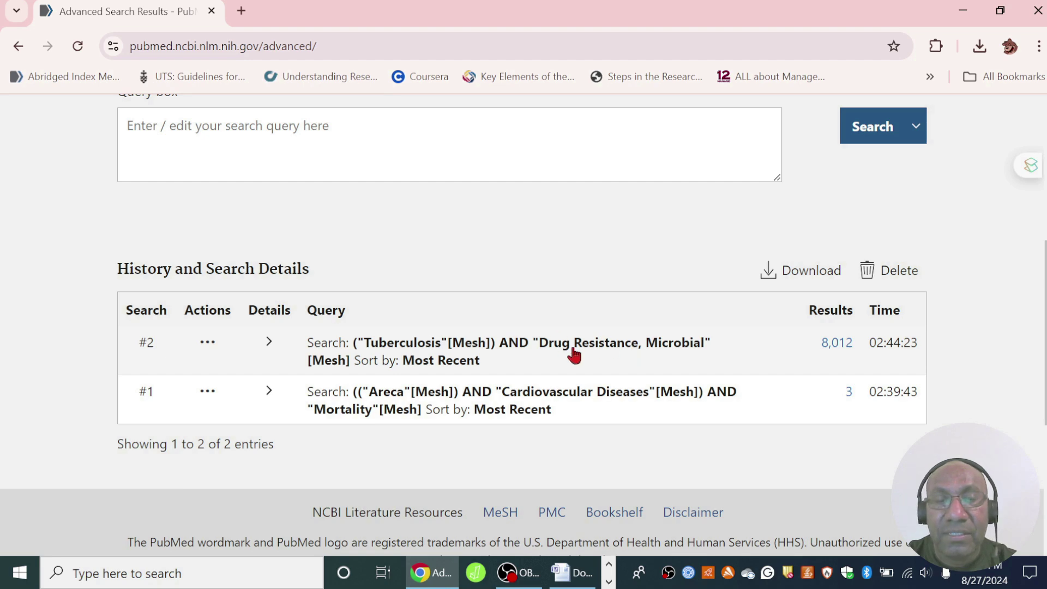
scroll(461, 287, "up", 5)
scroll(411, 283, "down", 2)
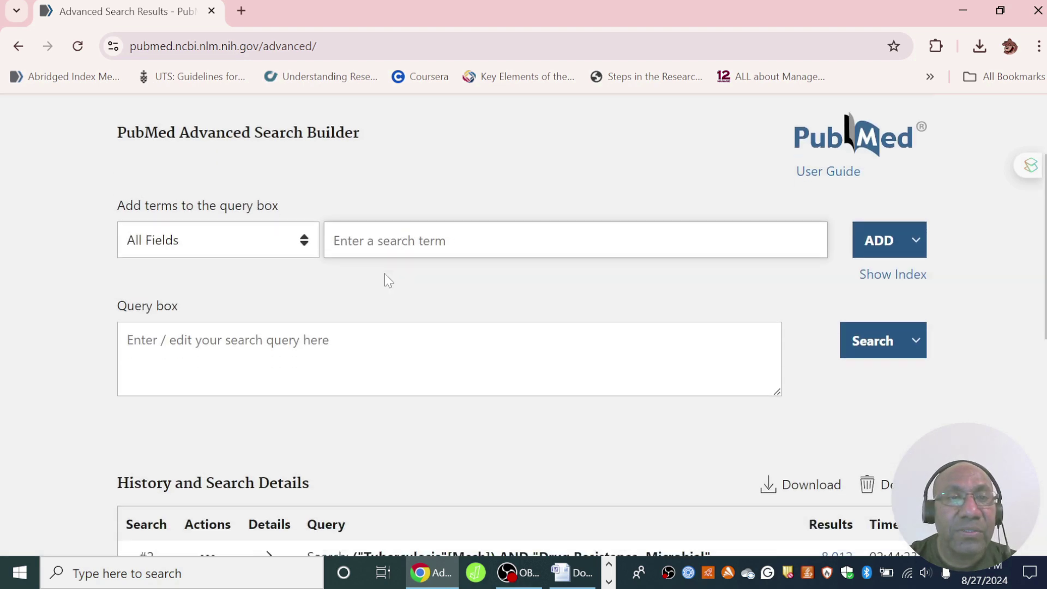
Set the search field to Title/Abstract and add the term "png" to the query box
left_click(262, 191)
scroll(311, 315, "down", 2)
left_click_drag(311, 315, 343, 149)
left_click(290, 178)
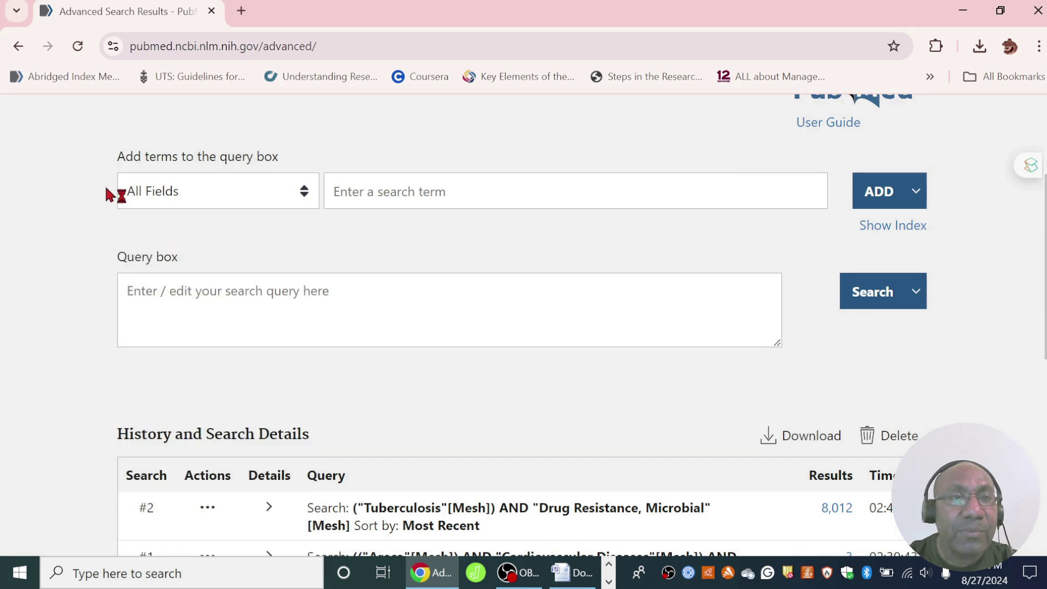
left_click(310, 196)
left_click_drag(309, 240, 310, 469)
left_click(218, 497)
left_click(431, 188)
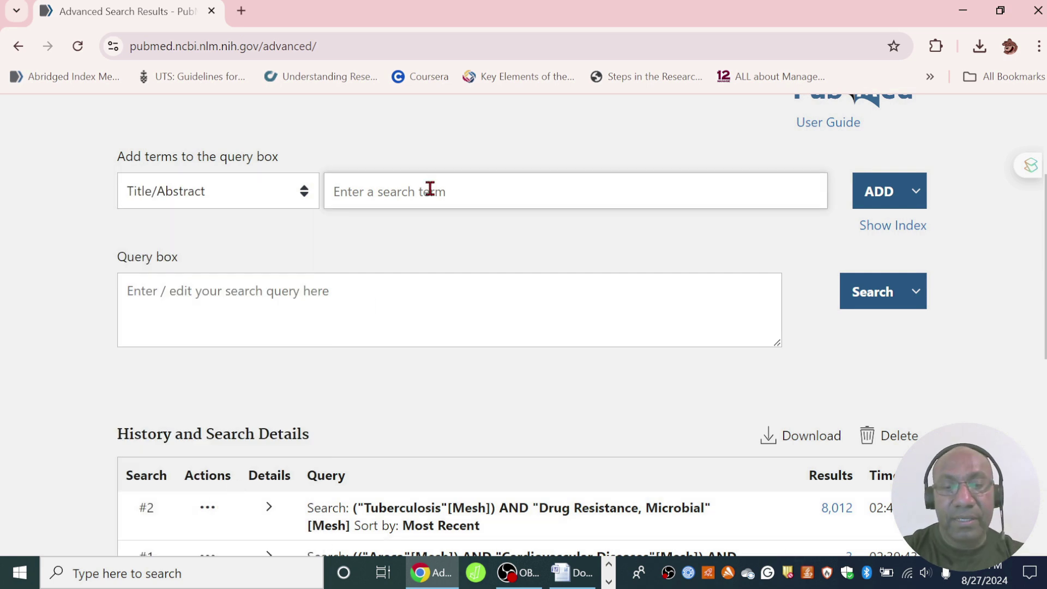
type("png")
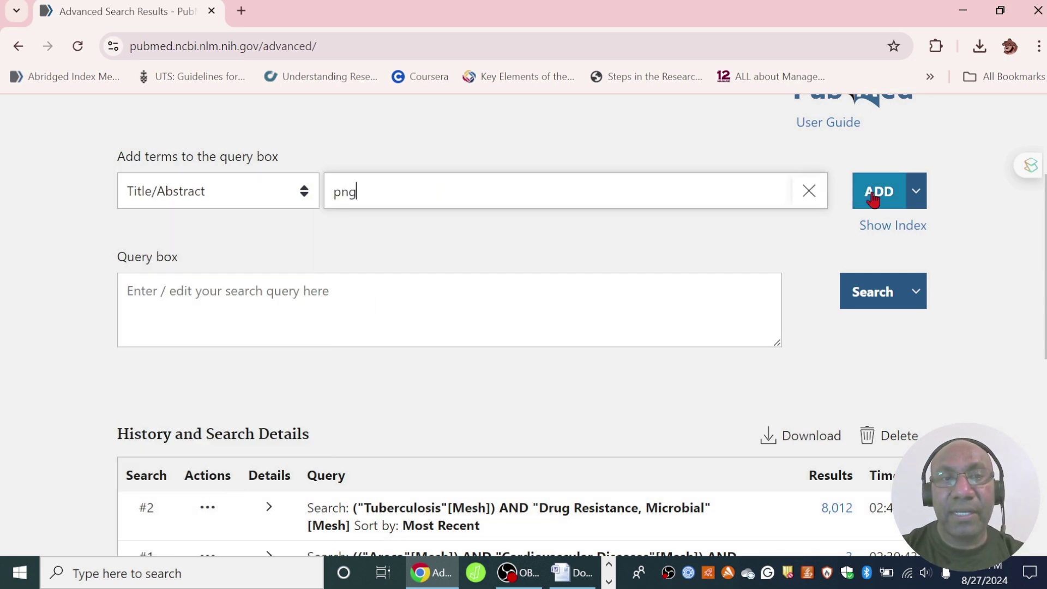
left_click(872, 199)
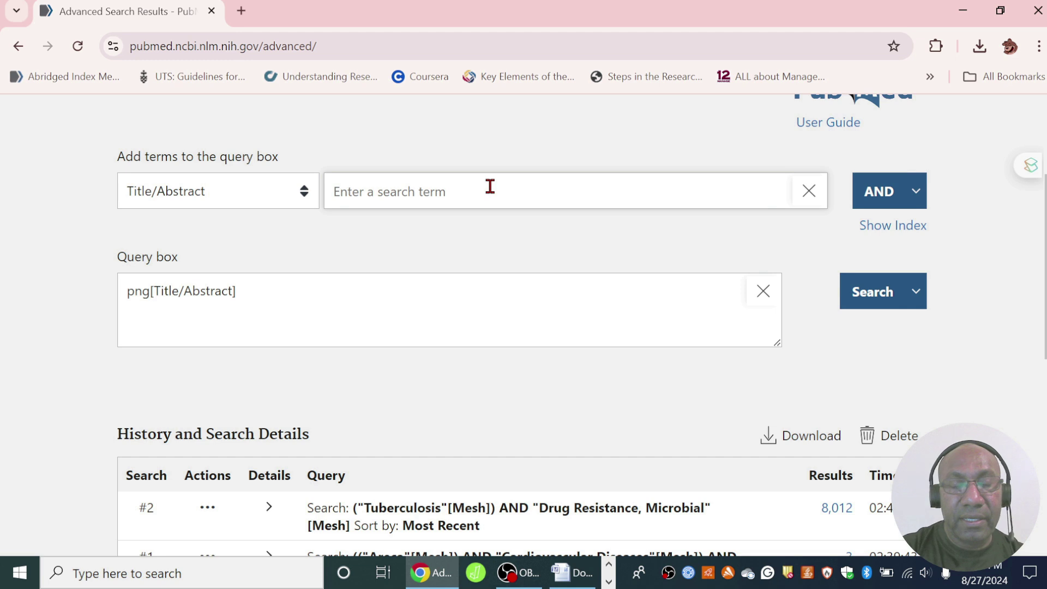
Add "papua new guinea" as a Title/Abstract term with OR, and save the query to the search history without running it
type("pap")
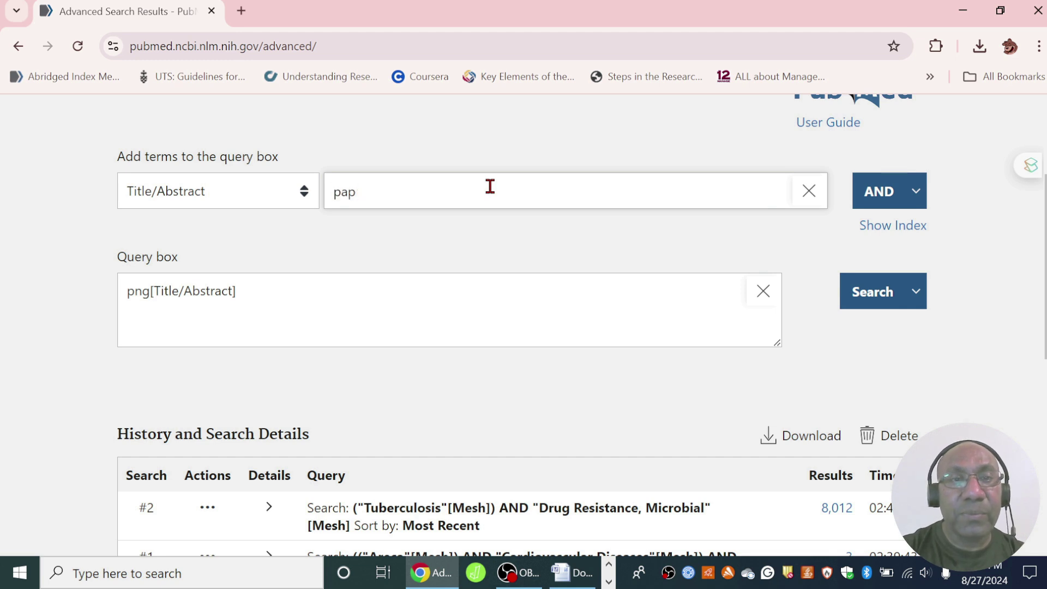
type("ua new guin")
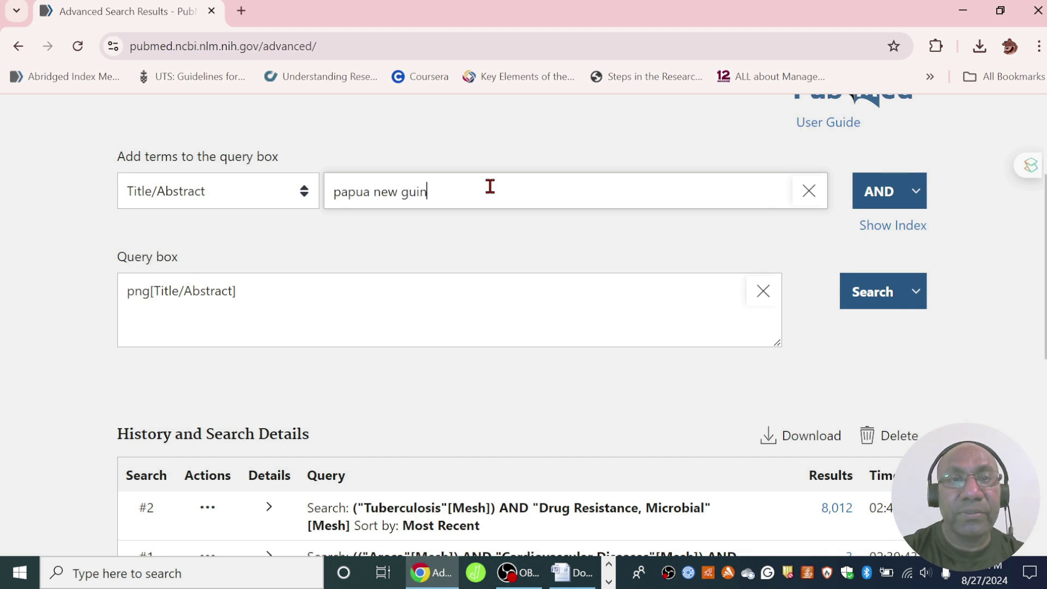
type("ea")
left_click(916, 191)
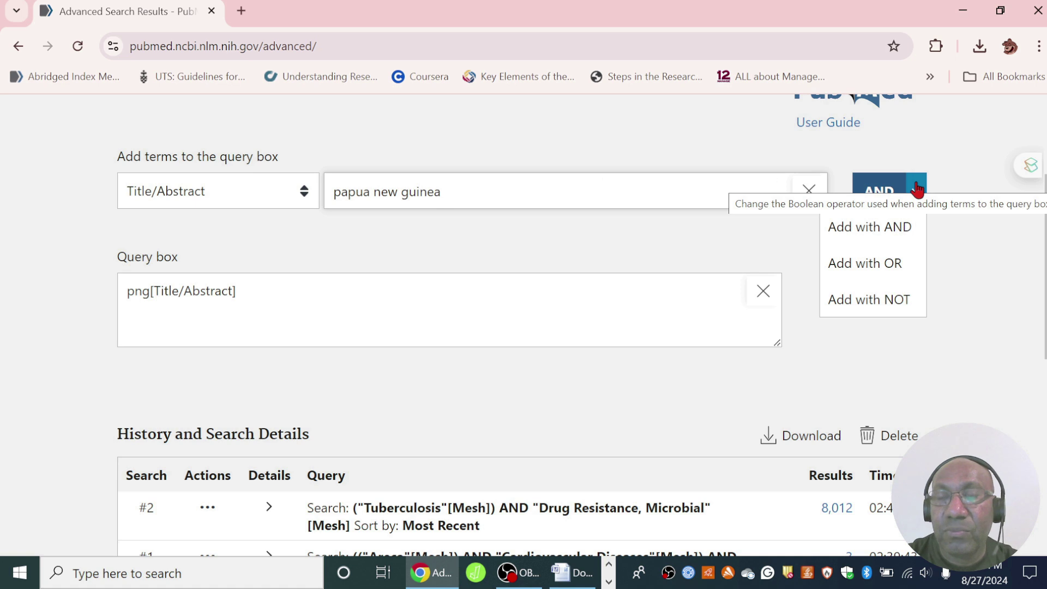
left_click(895, 267)
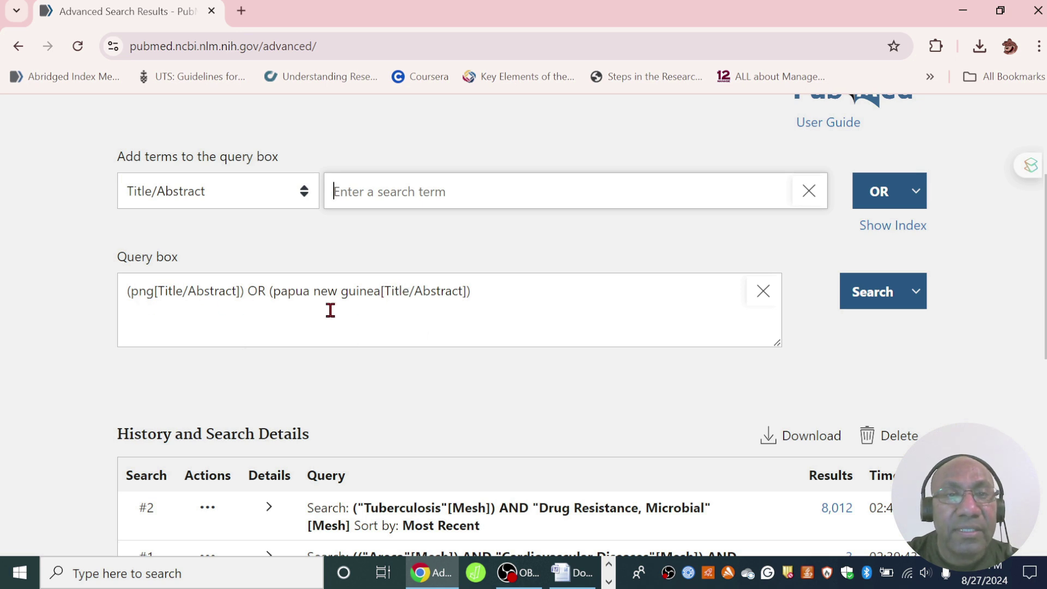
left_click(909, 298)
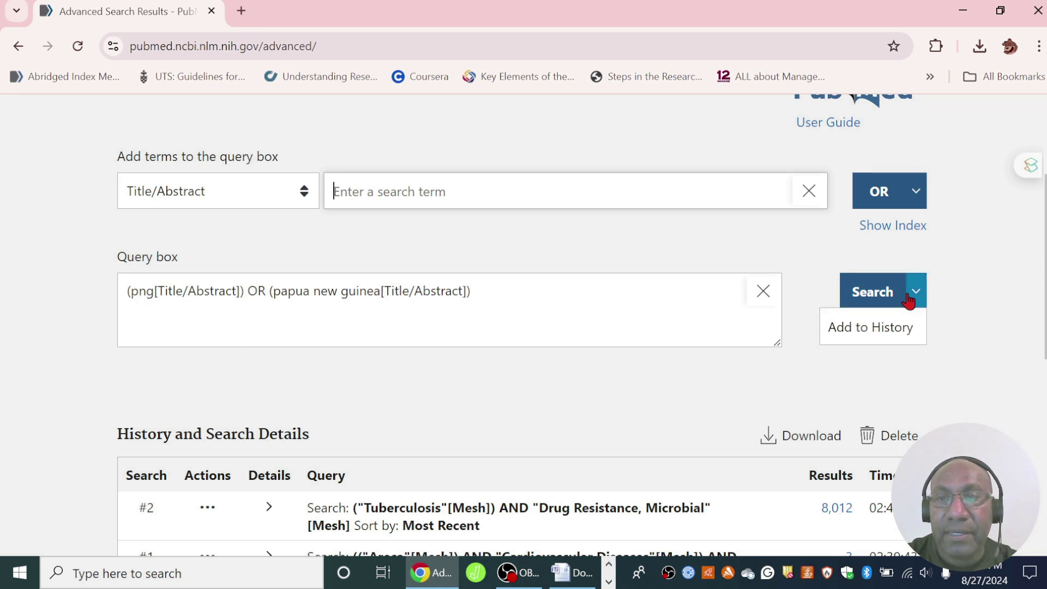
left_click(895, 327)
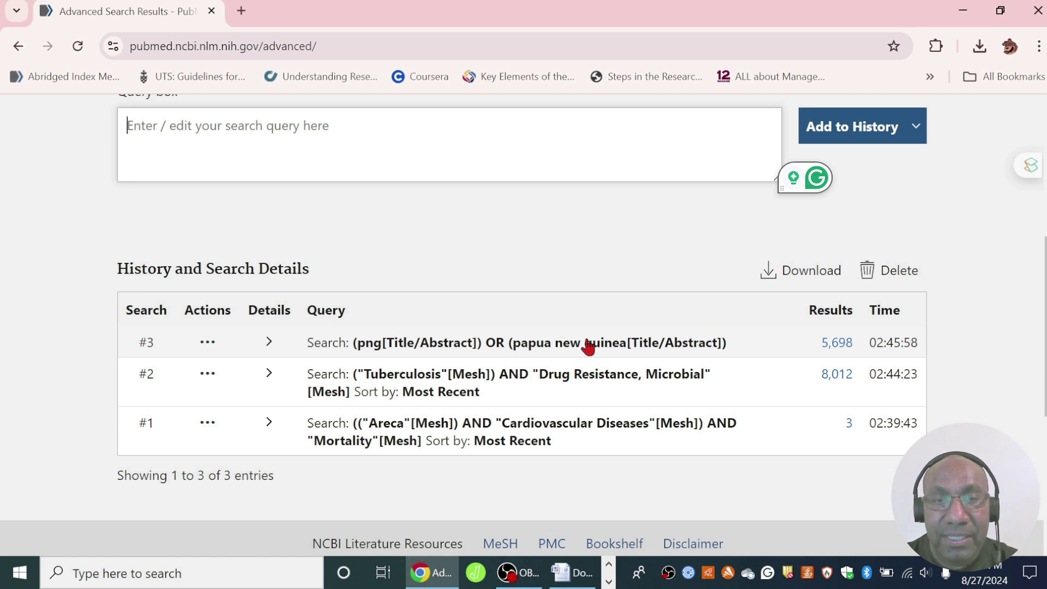
Combine the tuberculosis drug resistance query with the Papua New Guinea query using AND, and add it to the search history
left_click(207, 376)
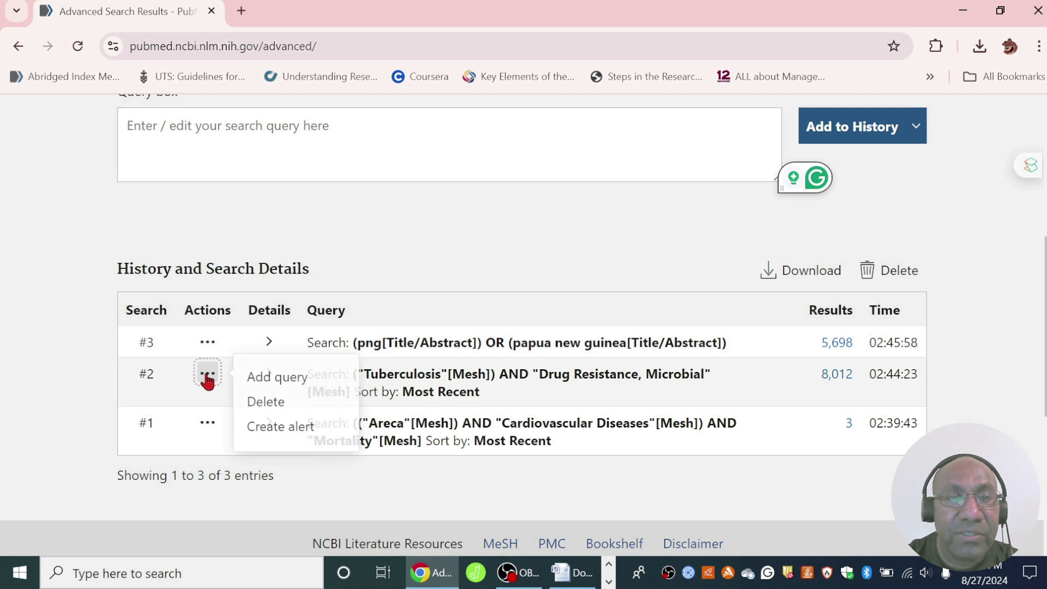
left_click(271, 384)
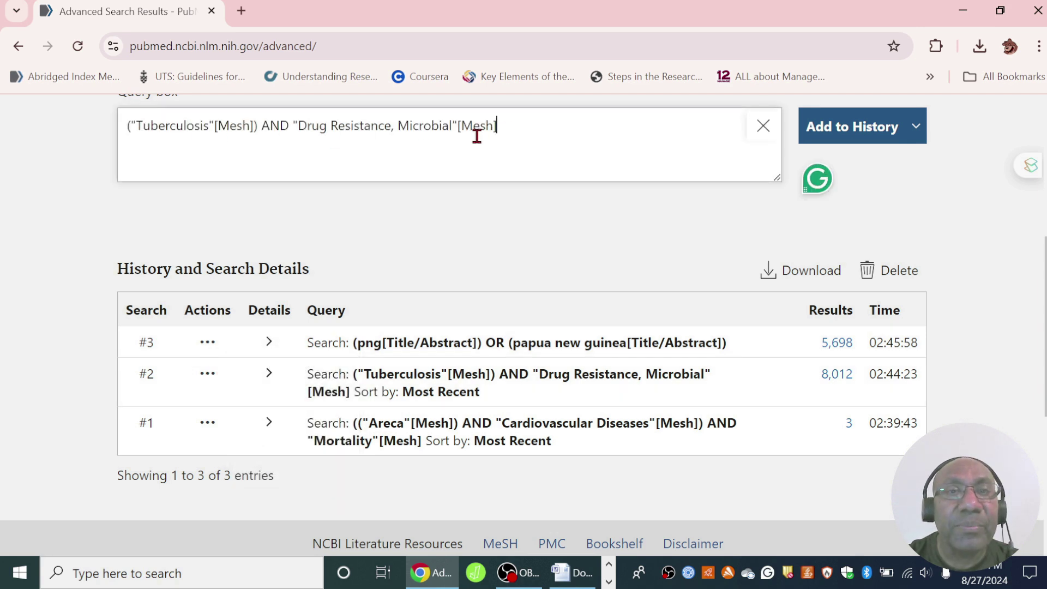
left_click(207, 343)
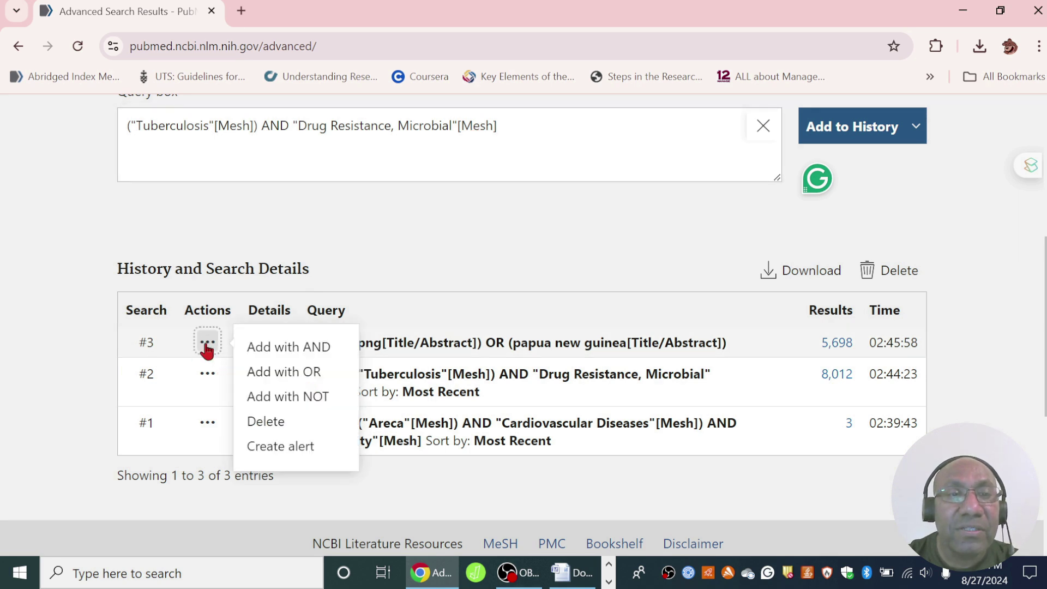
left_click(309, 349)
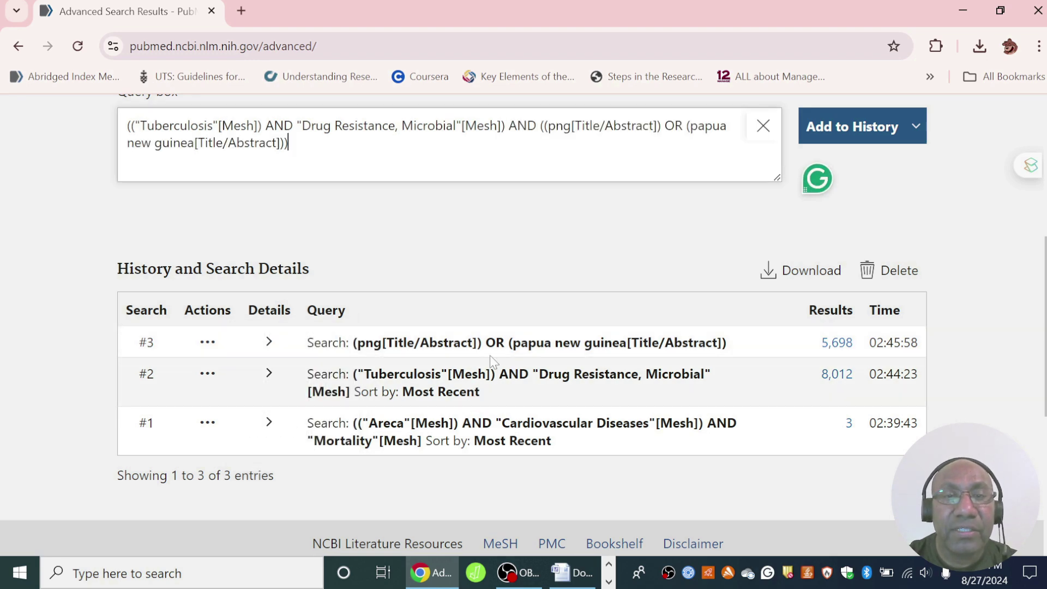
scroll(682, 257, "up", 2)
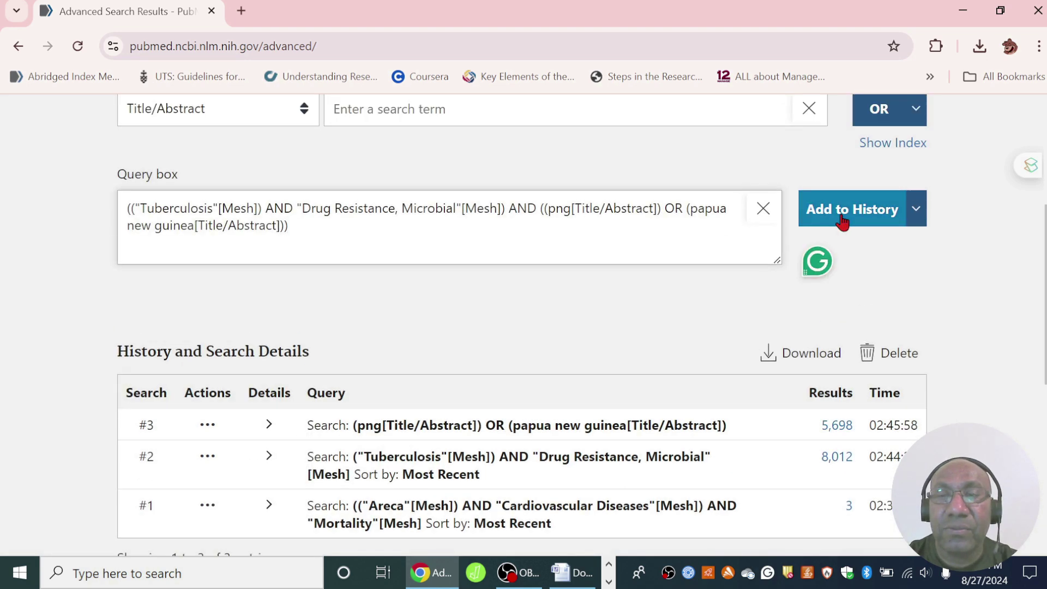
left_click(842, 210)
scroll(927, 281, "down", 3)
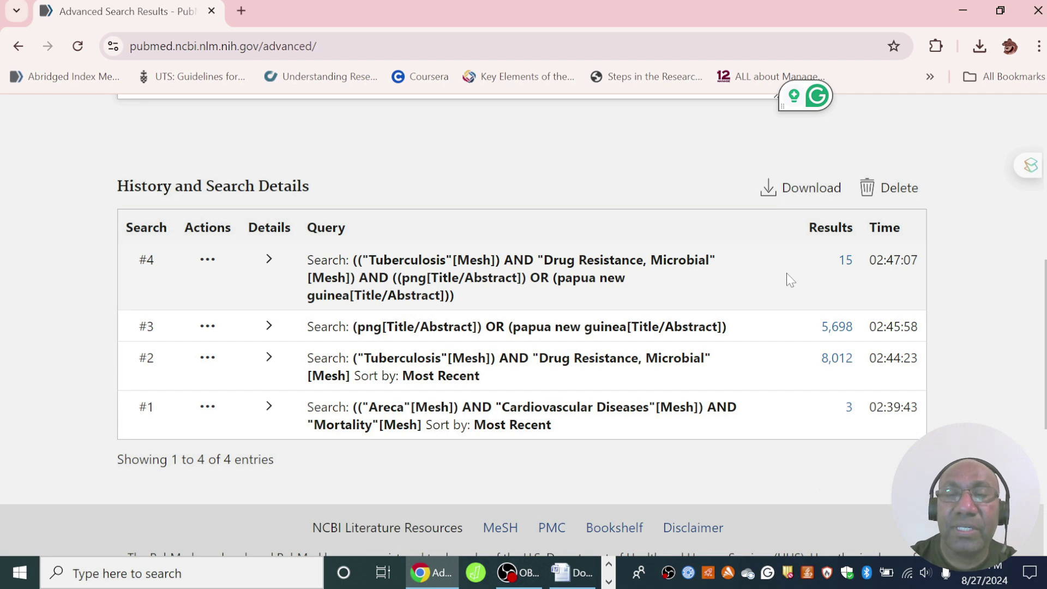
Open the results of the combined Papua New Guinea tuberculosis search and look through all the articles, loading the second page too
left_click(845, 261)
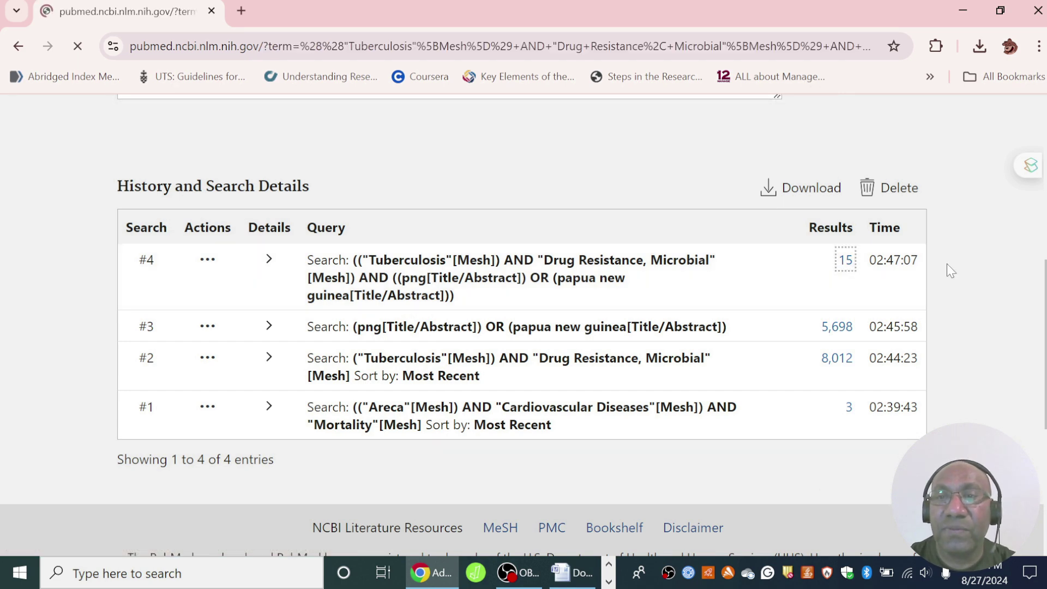
scroll(1003, 273, "down", 1)
scroll(523, 328, "down", 4)
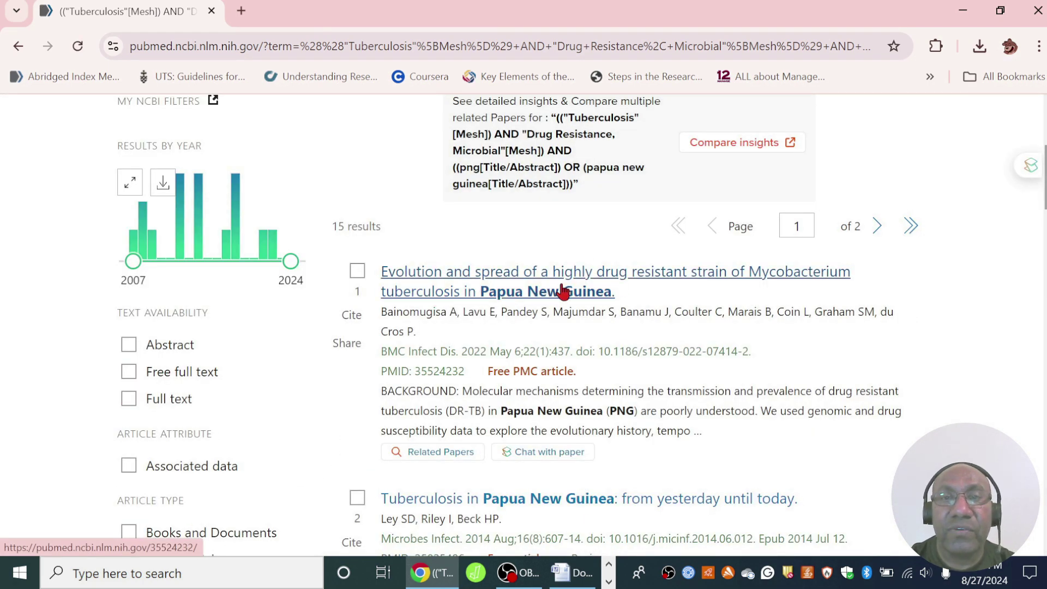
scroll(507, 158, "down", 5)
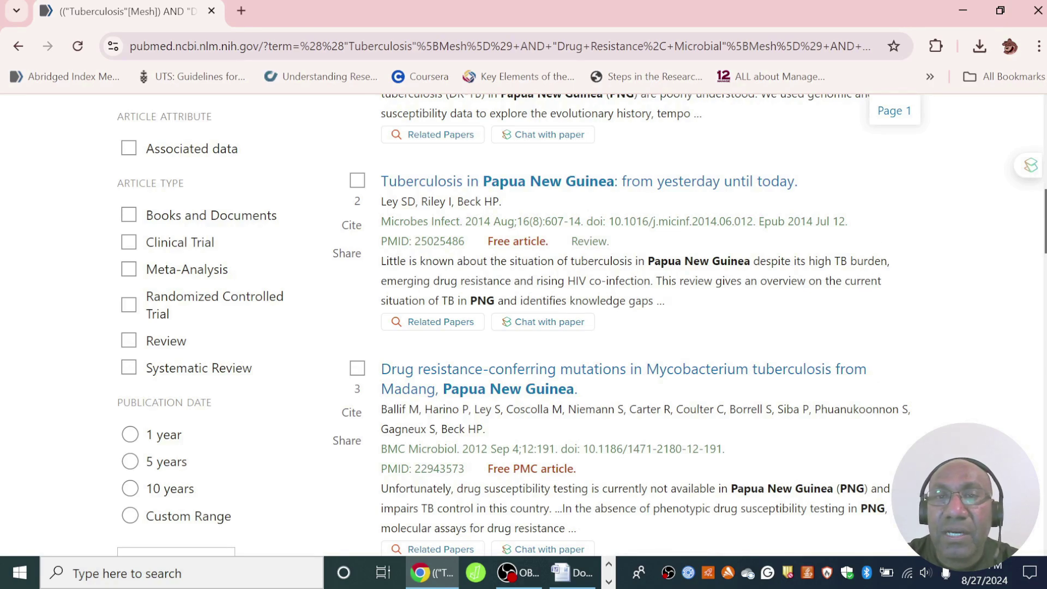
scroll(455, 172, "down", 4)
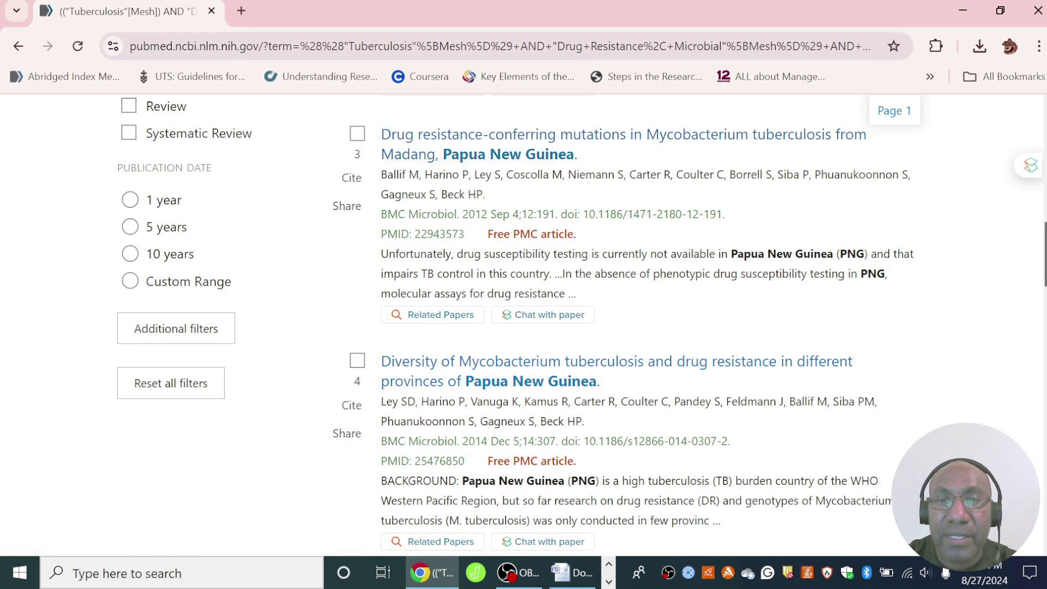
scroll(648, 184, "down", 3)
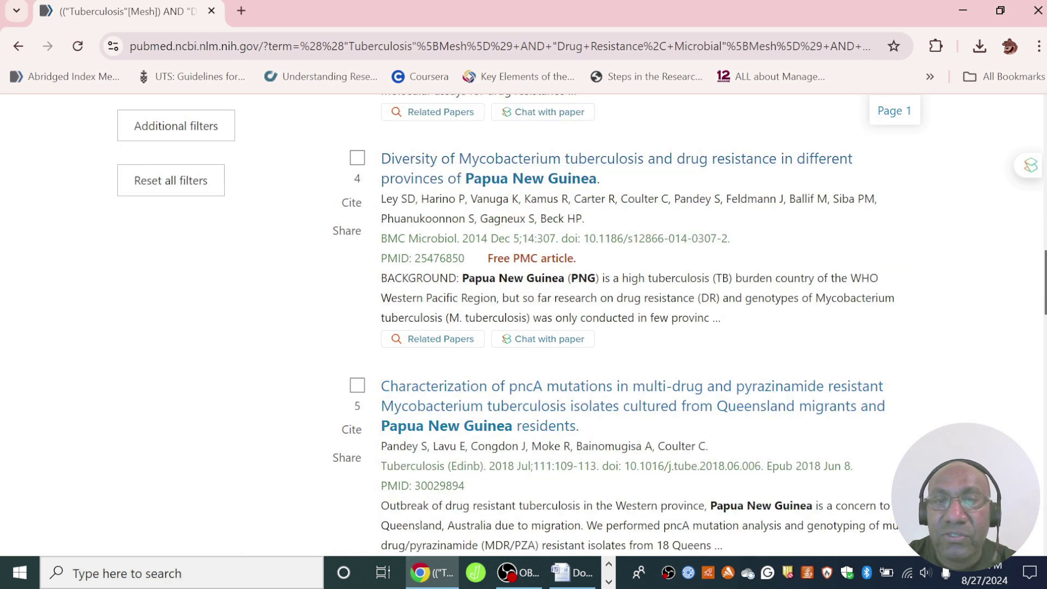
scroll(802, 195, "down", 3)
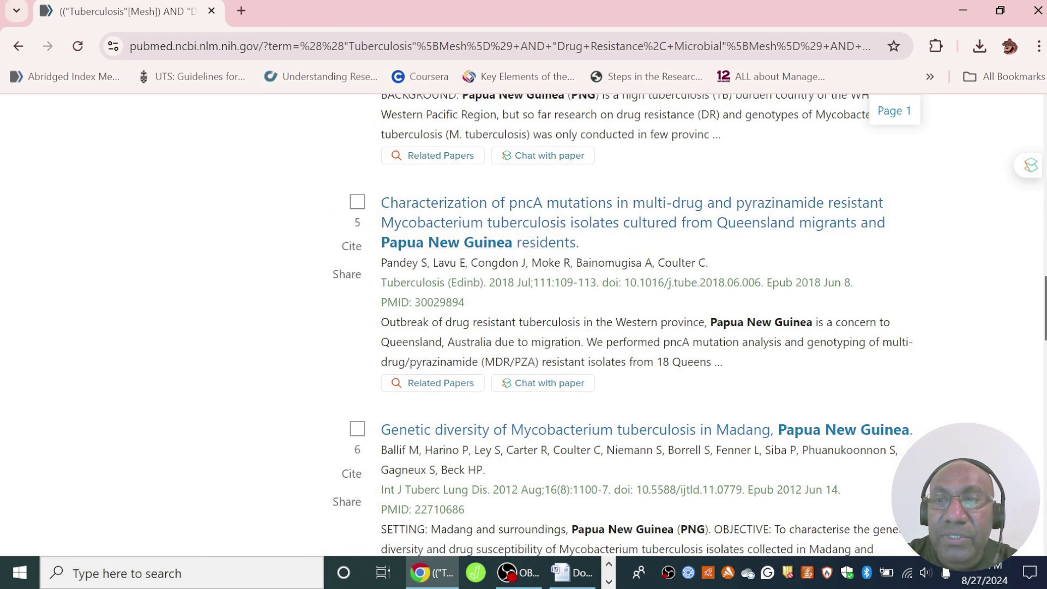
scroll(623, 324, "down", 15)
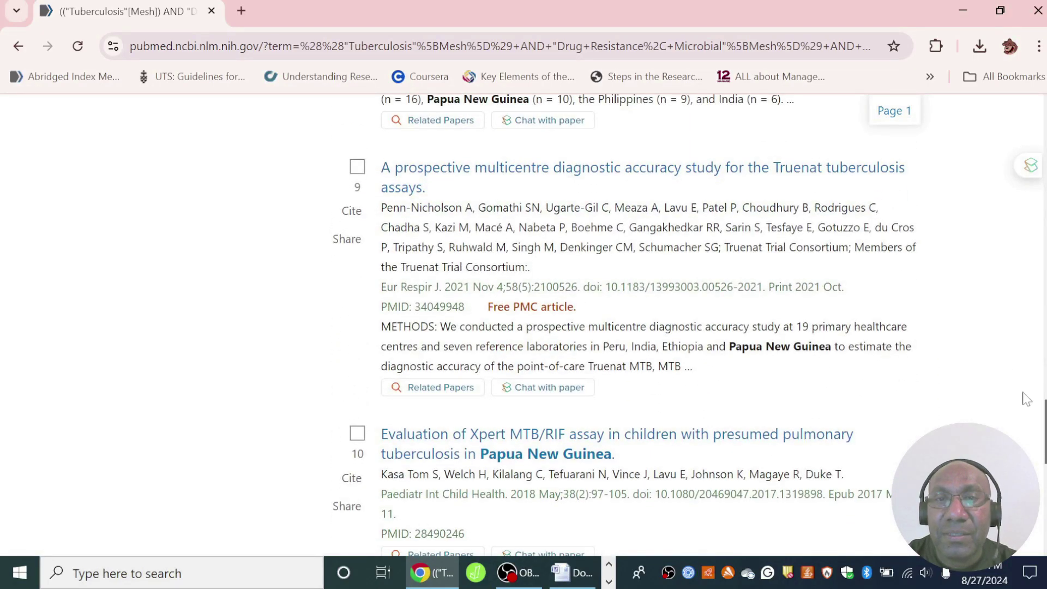
scroll(573, 331, "down", 3)
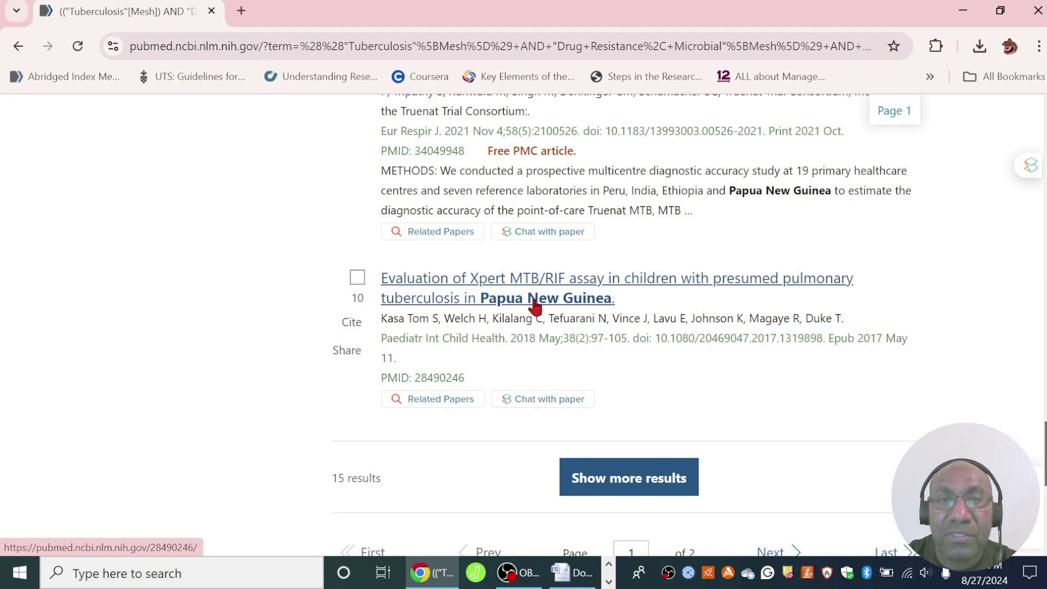
scroll(676, 349, "down", 3)
left_click(657, 325)
scroll(815, 320, "down", 3)
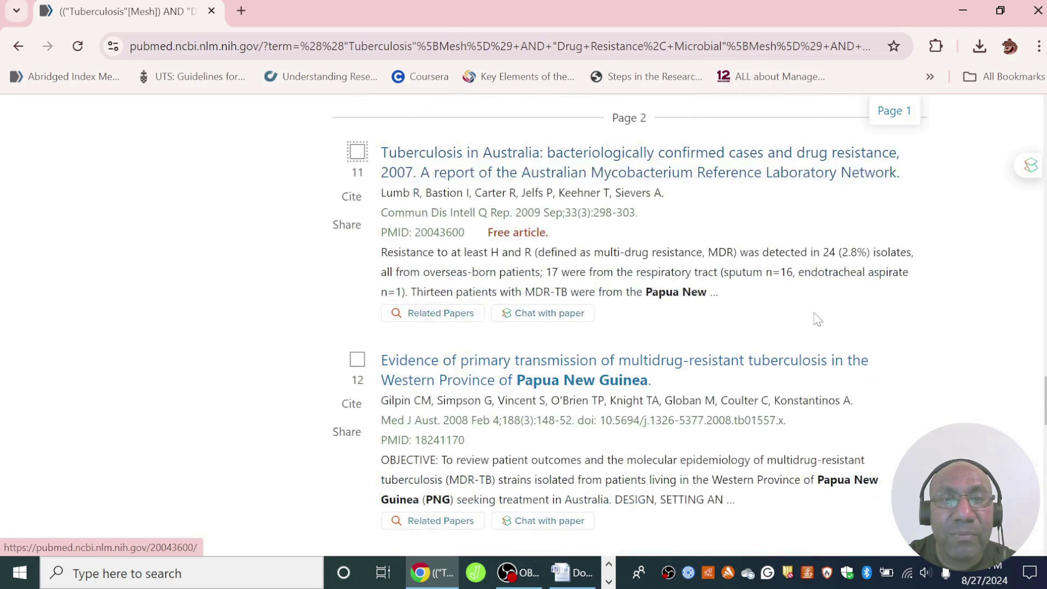
scroll(816, 319, "down", 10)
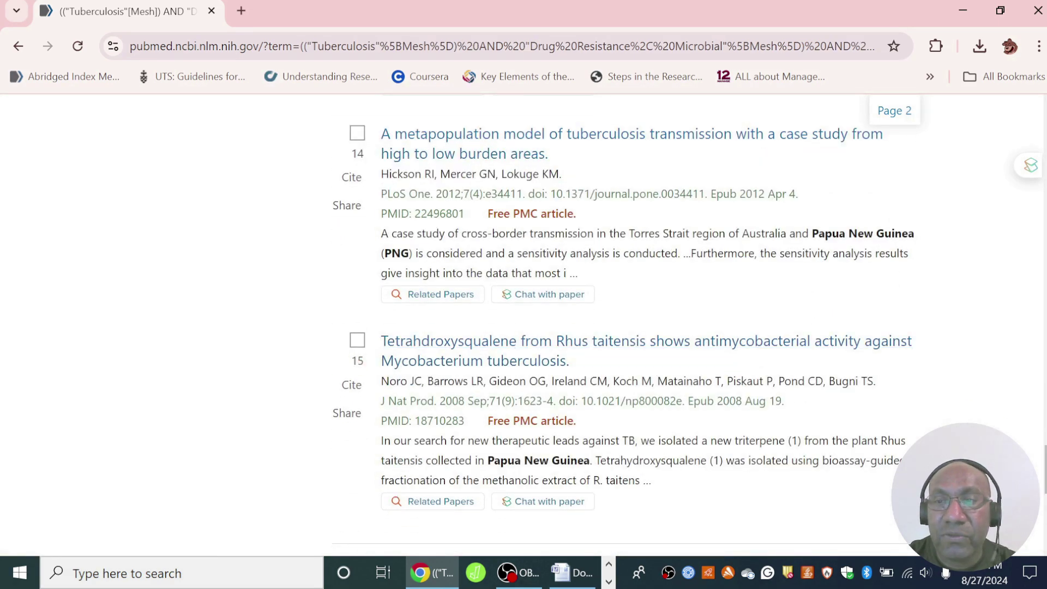
Return from the article results to the Advanced Search Builder and review the saved queries in the history
scroll(862, 387, "up", 20)
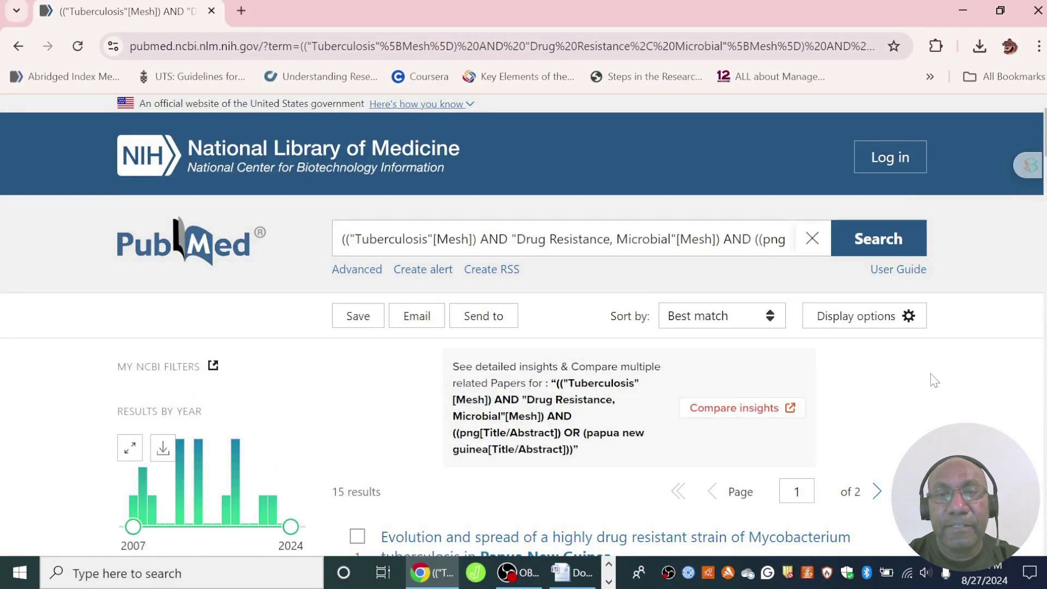
scroll(934, 380, "down", 3)
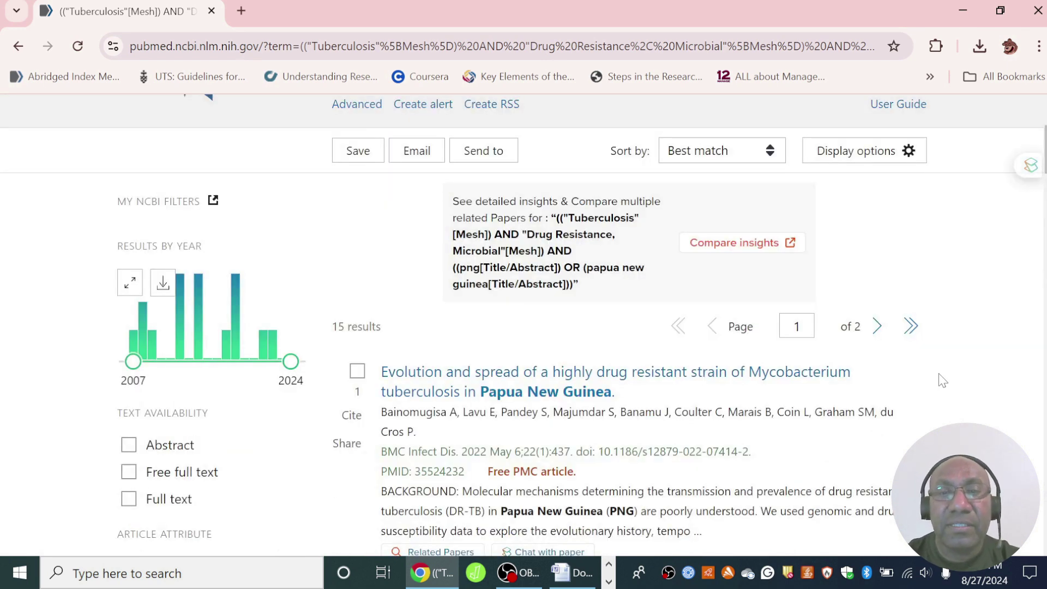
scroll(383, 274, "up", 2)
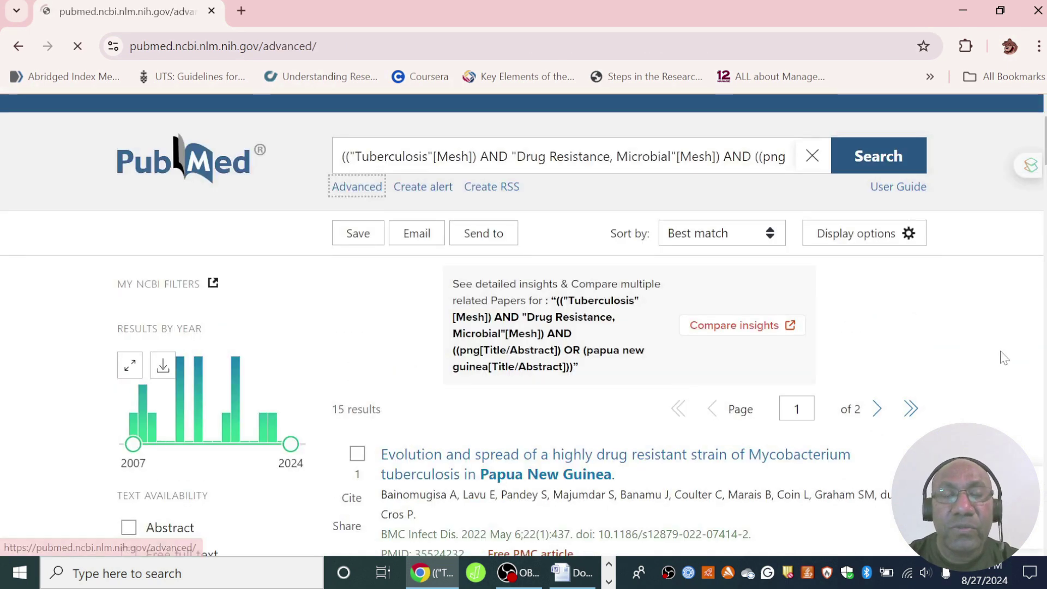
left_click(357, 184)
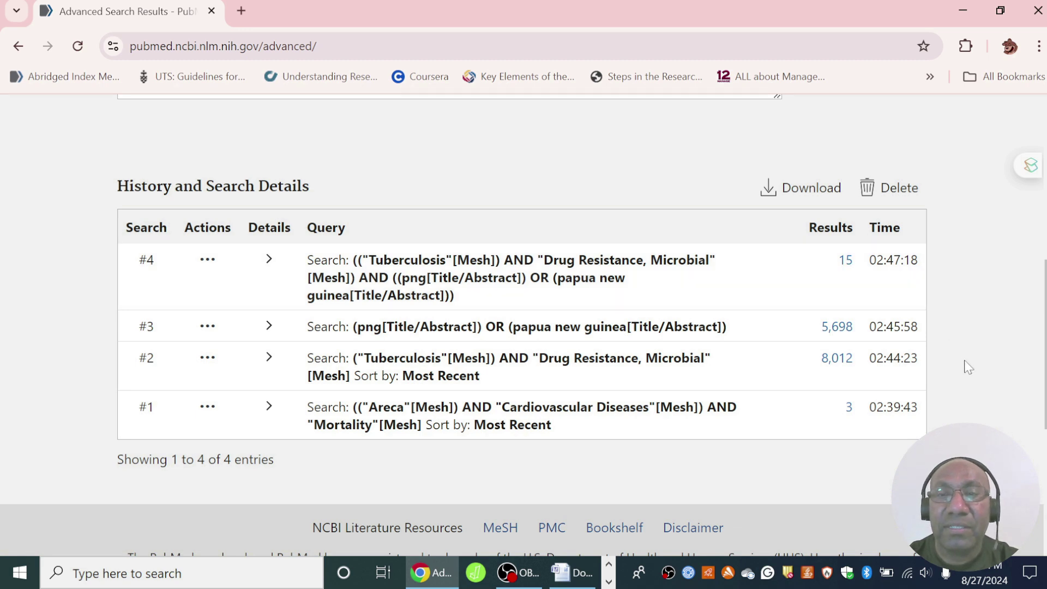
scroll(968, 367, "up", 5)
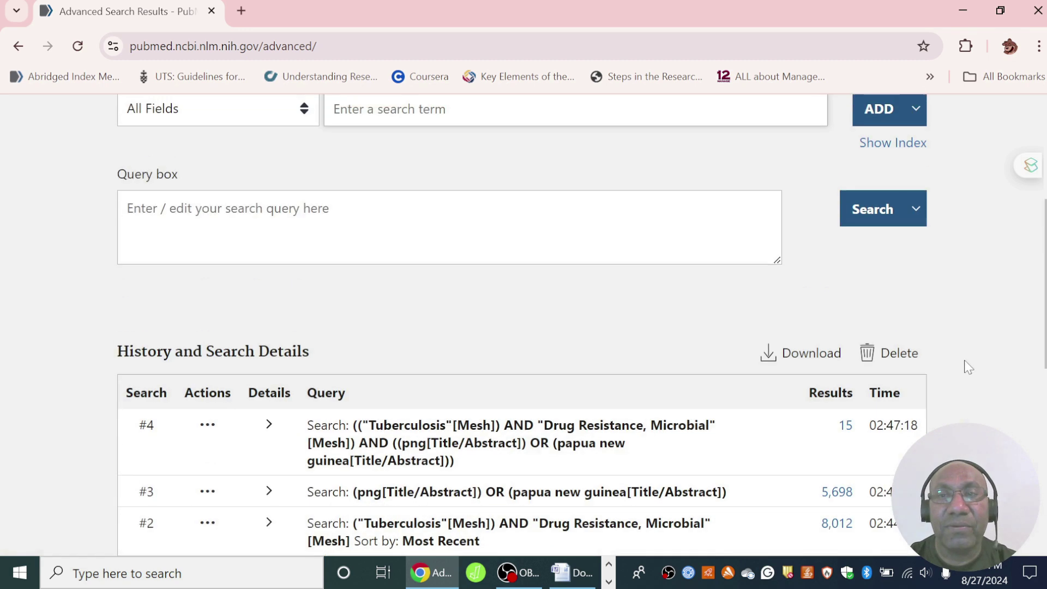